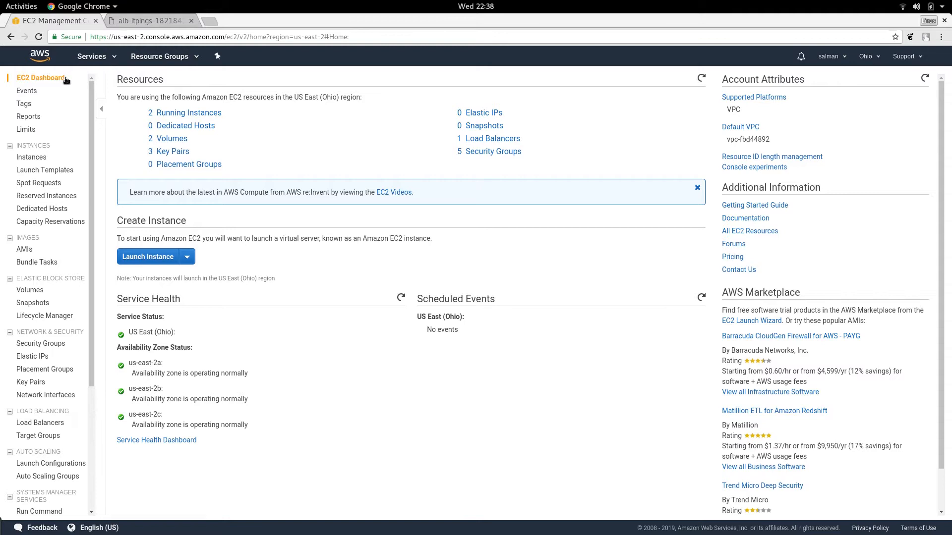
# Step: View the running instances and copy the DNS name of the ALB-ITPINGS load balancer
pyautogui.click(186, 113)
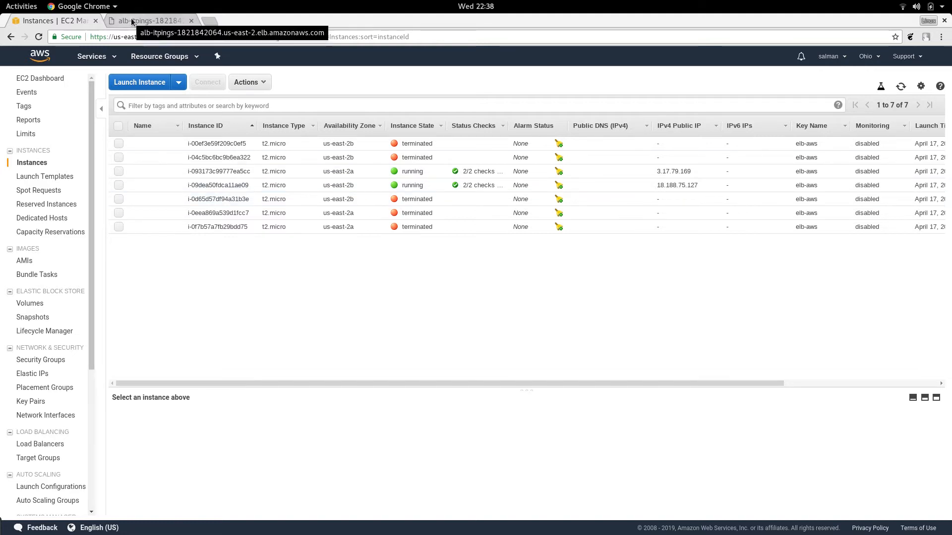
pyautogui.scroll(-1, 46, 406)
pyautogui.scroll(-2, 46, 405)
pyautogui.click(61, 392)
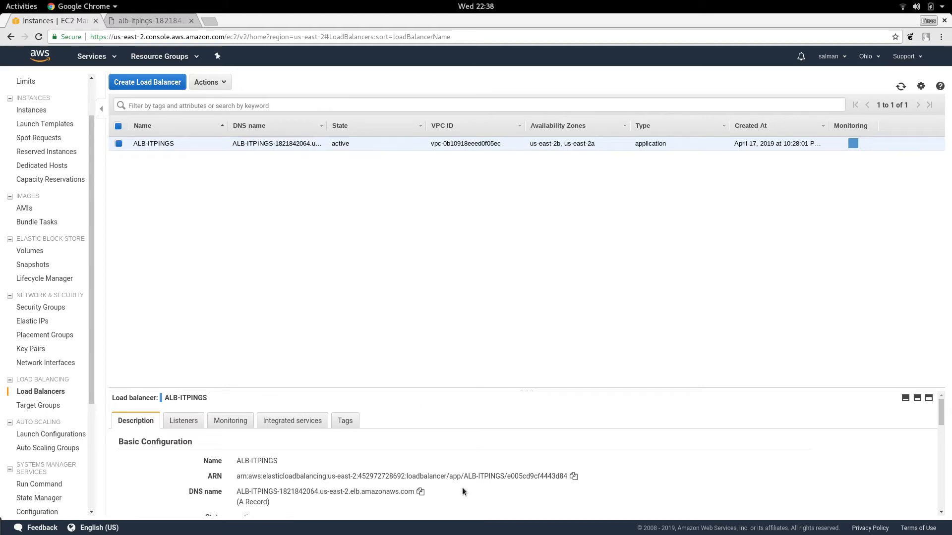
pyautogui.click(421, 495)
# Step: Load the copied load balancer address in the other browser tab and refresh it several times to check which server responds
pyautogui.click(147, 23)
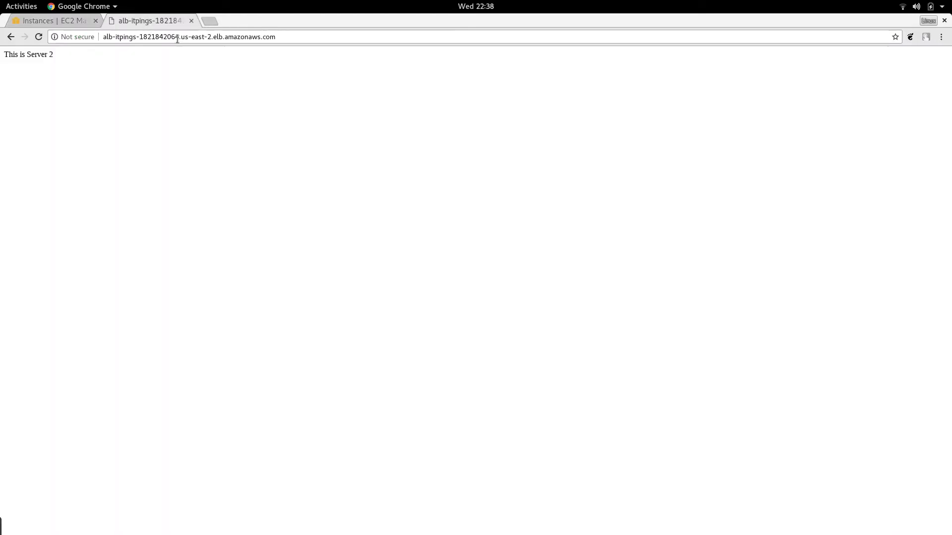
pyautogui.click(206, 36)
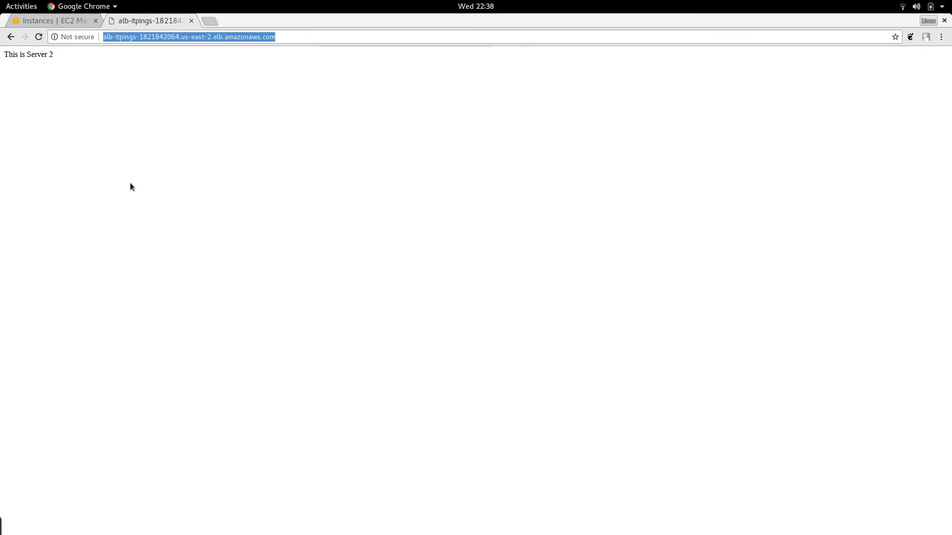
pyautogui.hotkey('ctrl', 'v')
pyautogui.press('Return')
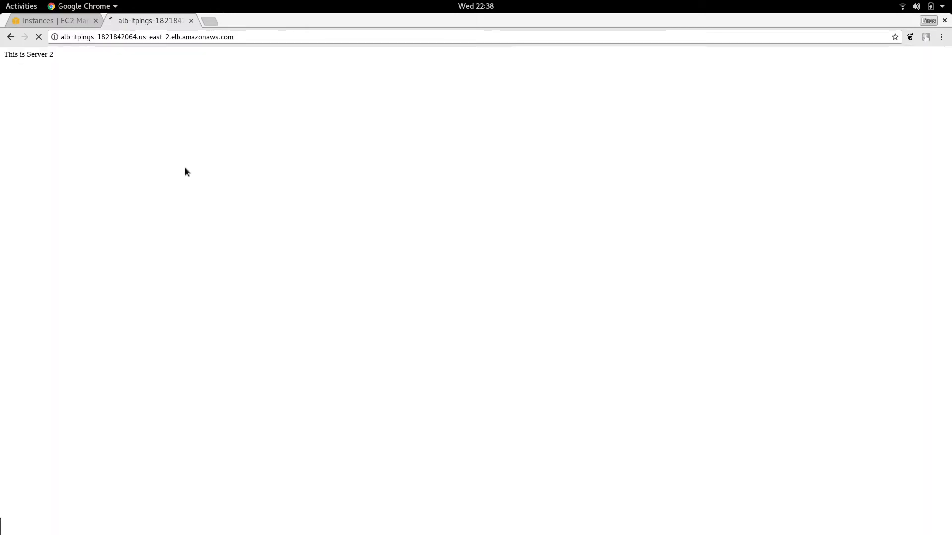
pyautogui.click(34, 38)
pyautogui.click(35, 39)
pyautogui.click(35, 39)
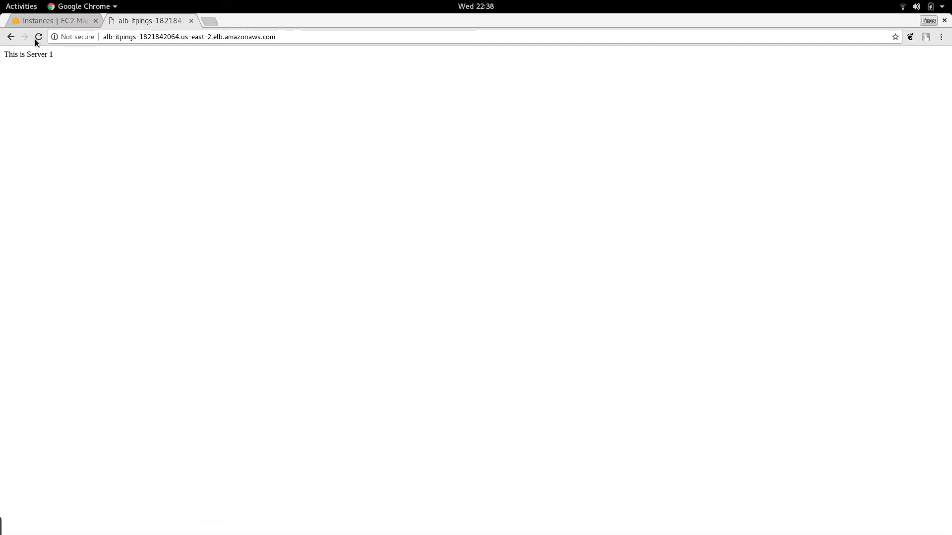
pyautogui.click(34, 38)
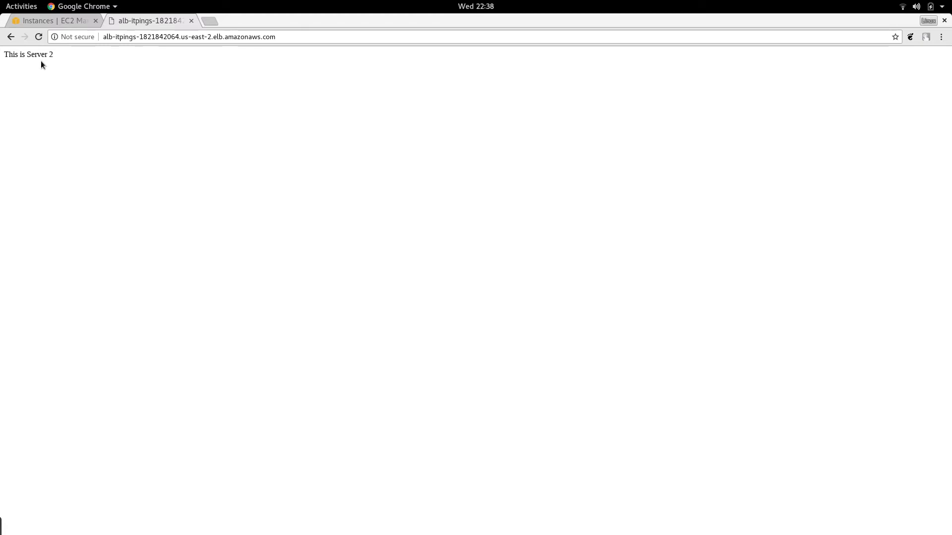
pyautogui.click(38, 38)
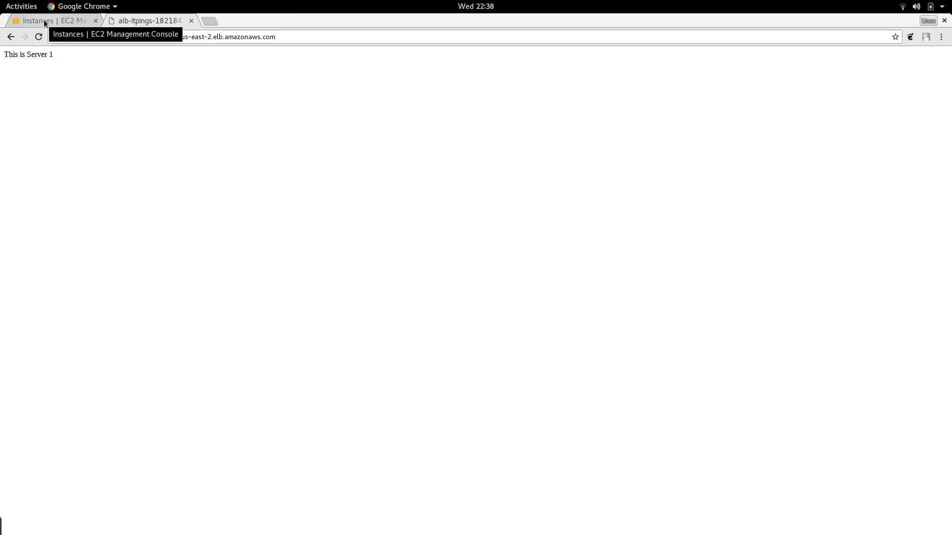
# Step: Start a new launch configuration in the EC2 console using the Amazon Linux 2 AMI and the t2.micro instance type
pyautogui.click(44, 22)
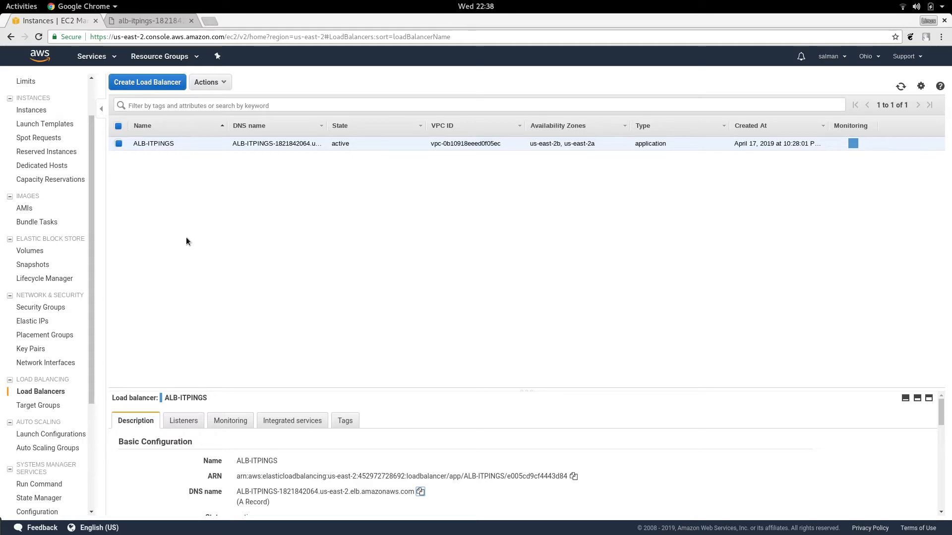
pyautogui.moveTo(92, 334); pyautogui.dragTo(92, 388)
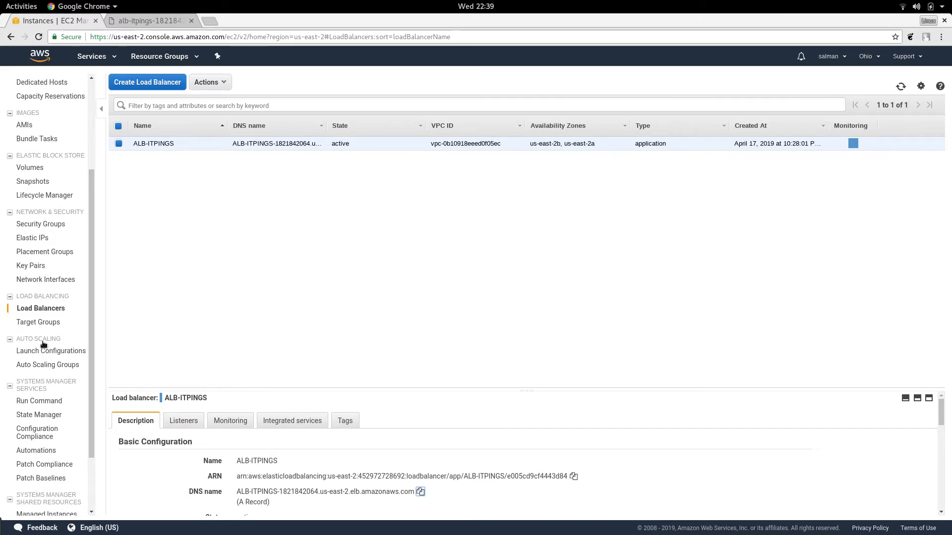
pyautogui.click(48, 350)
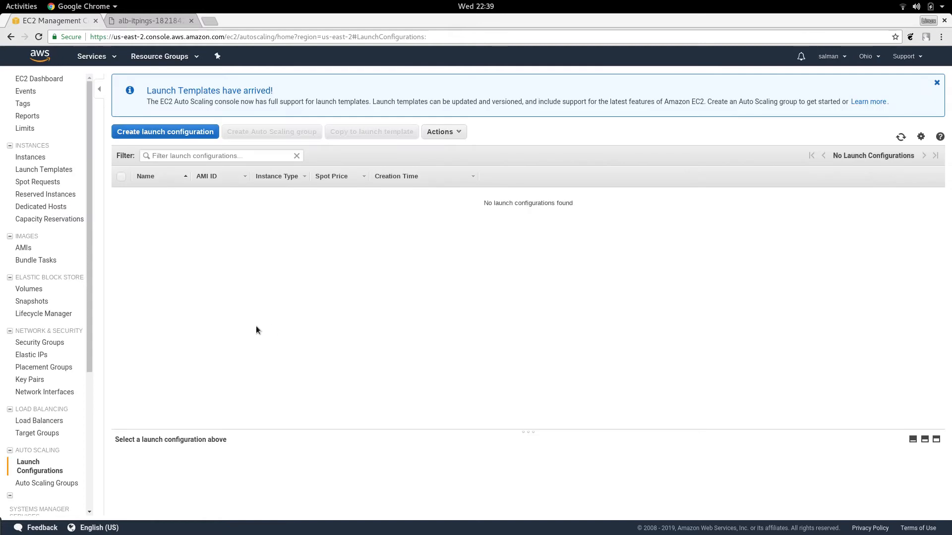
pyautogui.click(159, 131)
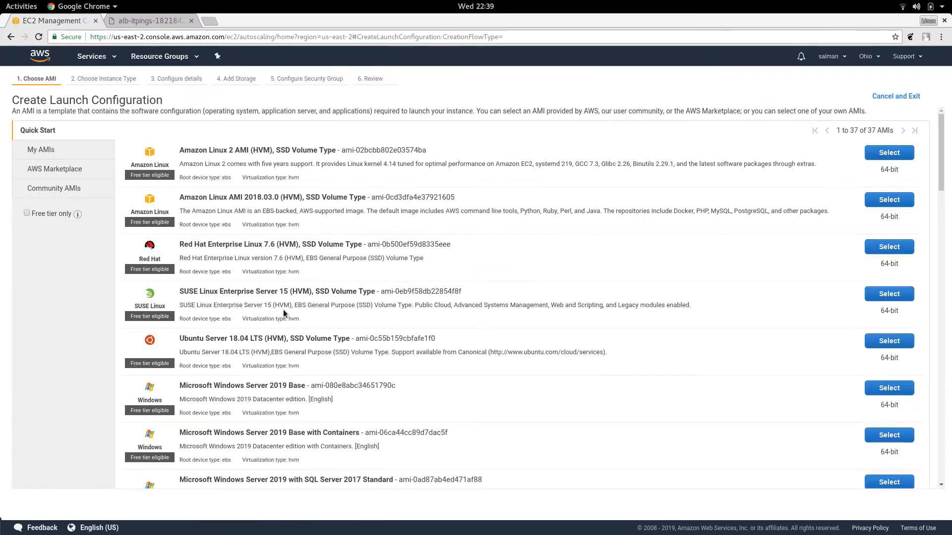
pyautogui.click(876, 154)
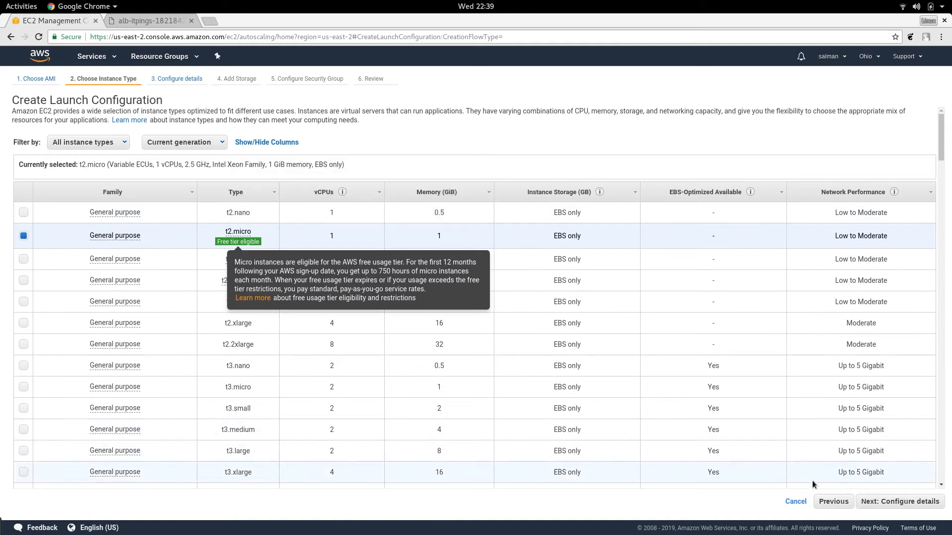
pyautogui.click(912, 502)
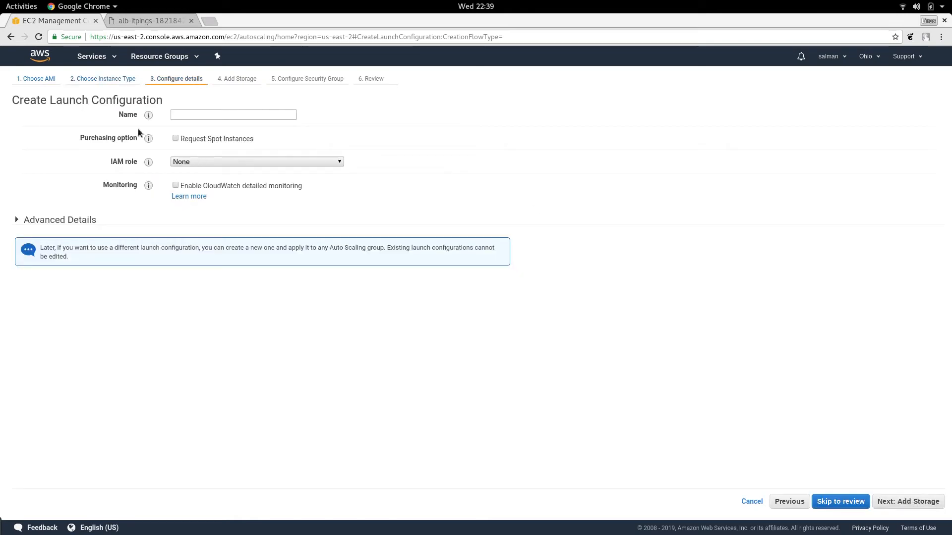
# Step: Name the launch configuration ITPINGS-LC
pyautogui.click(186, 114)
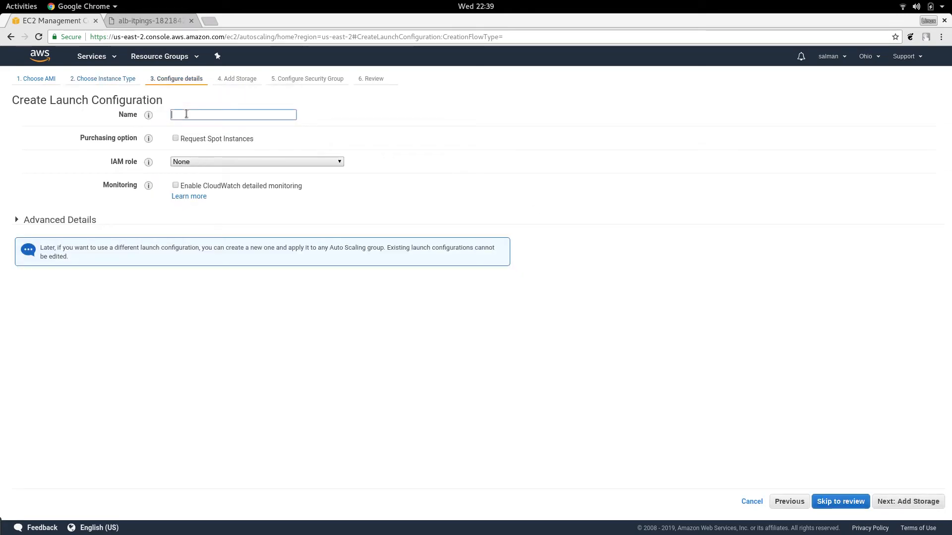
pyautogui.write('ITPINGS-LC')
# Step: Begin the user data script in the advanced details with the lines "#!/bin/bash" and "yum -y install httpd"
pyautogui.click(45, 222)
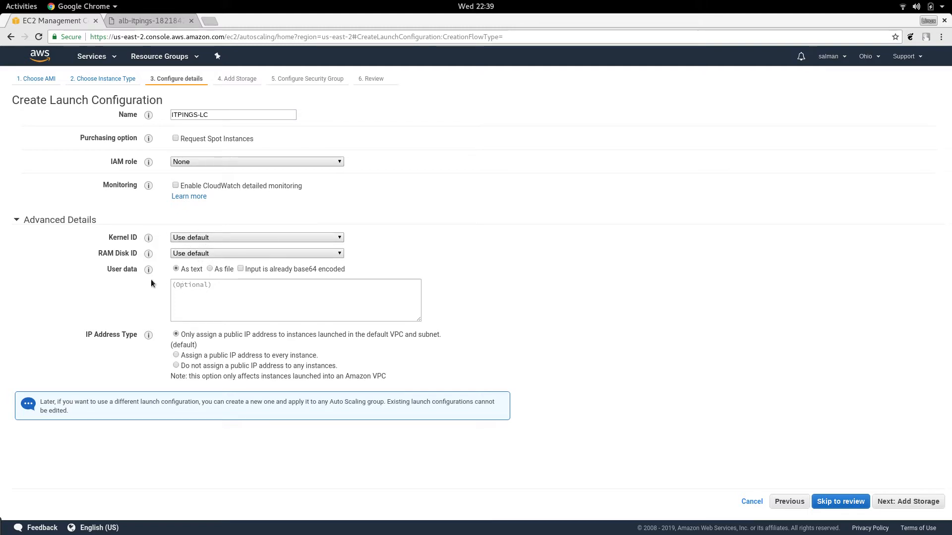
pyautogui.click(212, 295)
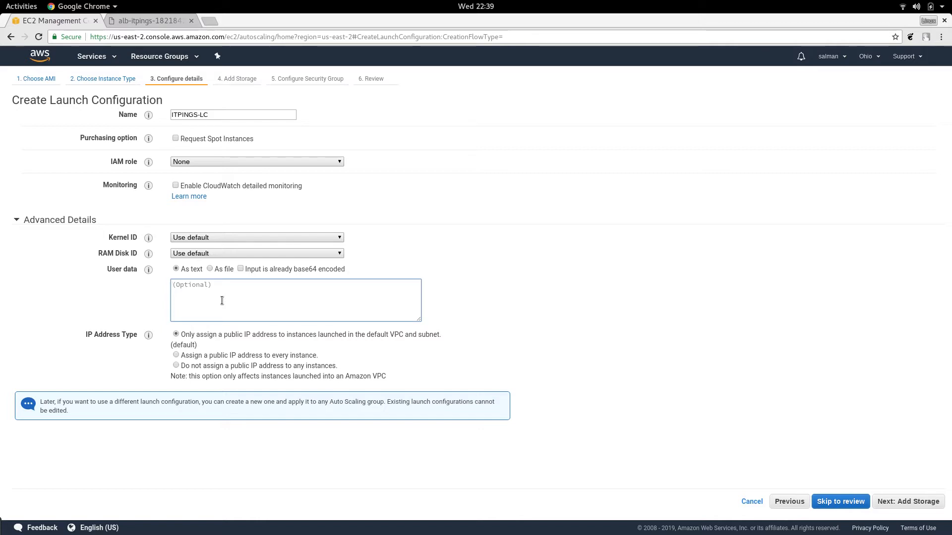
pyautogui.write('#!.bin')
pyautogui.press('BackSpace')
pyautogui.press('BackSpace')
pyautogui.press('BackSpace')
pyautogui.press('BackSpace')
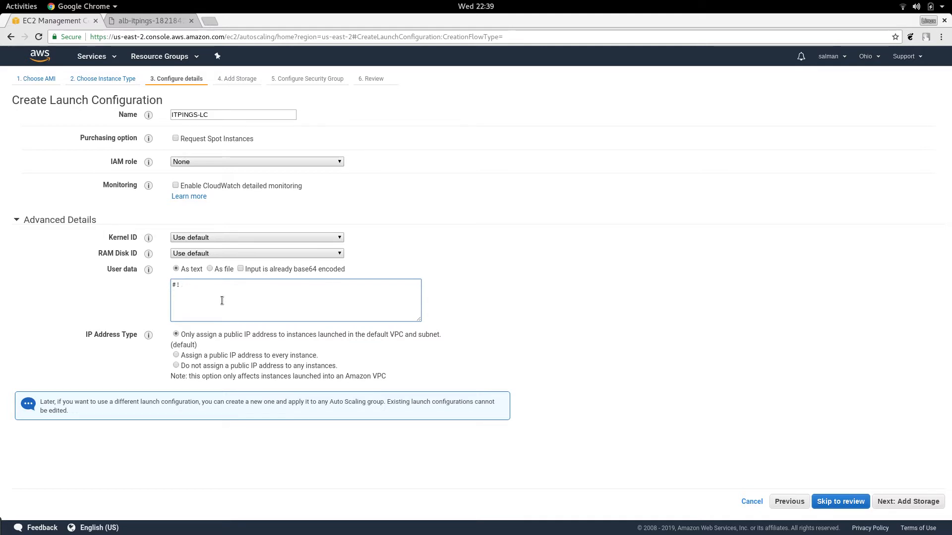
pyautogui.write('/bin/b')
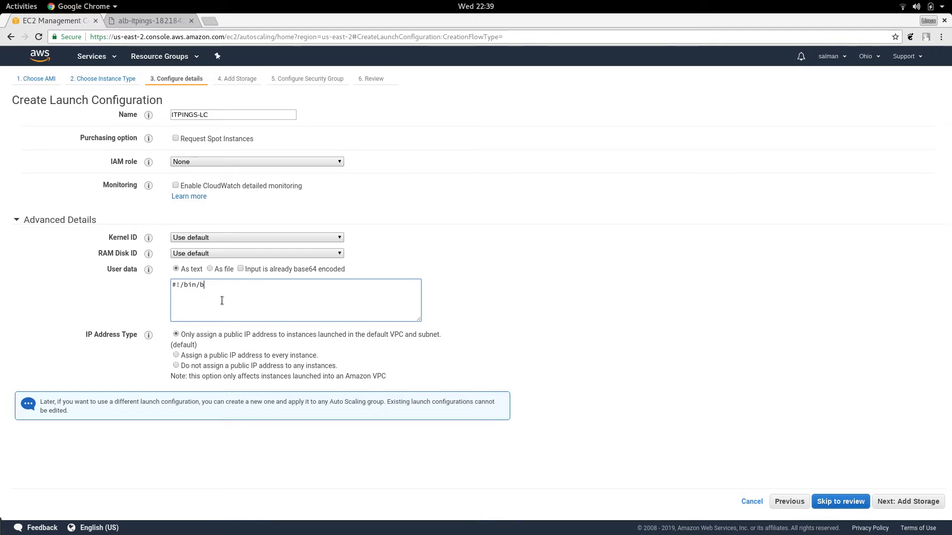
pyautogui.write('ash yum -y install httpd')
pyautogui.press('Return')
# Step: Add the lines "service httpd start" and "chkconfig httpd on" to the user data script
pyautogui.write('sevic')
pyautogui.press('BackSpace')
pyautogui.press('BackSpace')
pyautogui.write('vice httpd startservi')
pyautogui.press('BackSpace')
pyautogui.press('BackSpace')
pyautogui.press('BackSpace')
pyautogui.press('BackSpace')
pyautogui.press('BackSpace')
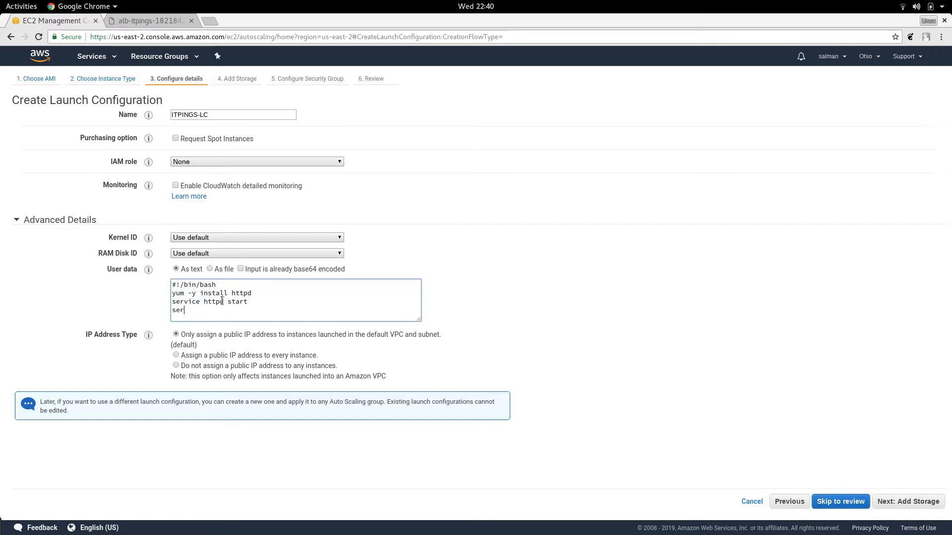
pyautogui.write('chkconfig httpd on')
pyautogui.press('Return')
# Step: Finish the user data script with the line: echo "This is our Application Server" >> /var/www/html/index.html
pyautogui.write('echo ')
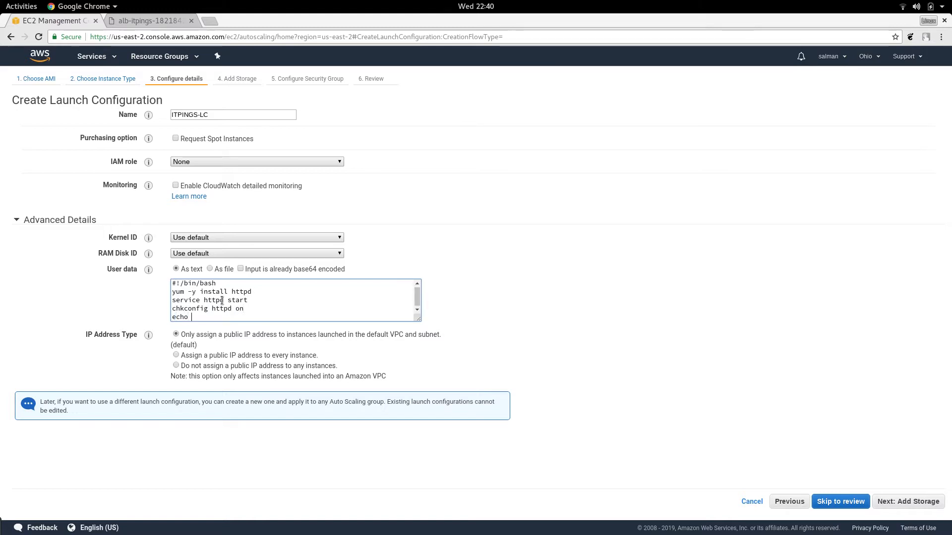
pyautogui.write('"This is ')
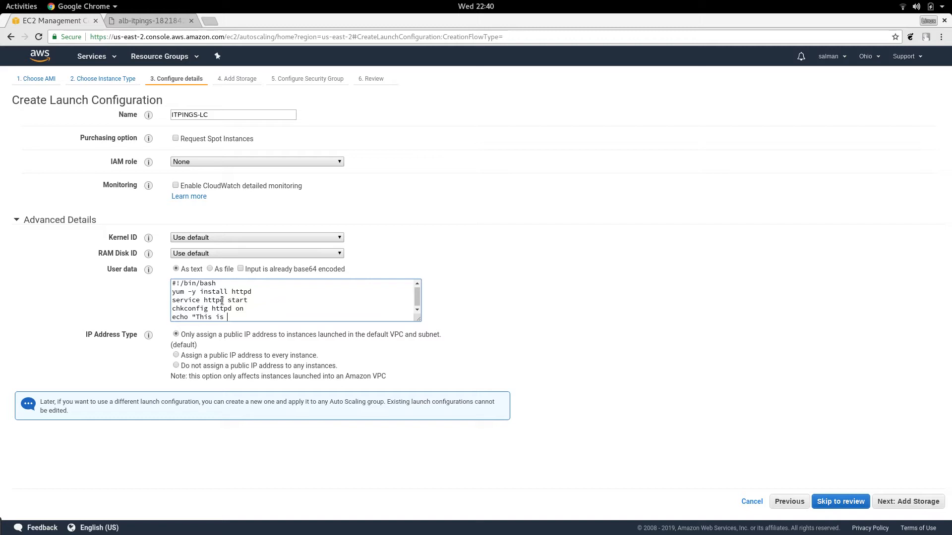
pyautogui.write('our Applicaton')
pyautogui.press('BackSpace')
pyautogui.press('BackSpace')
pyautogui.press('BackSpace')
pyautogui.write('ion Server"')
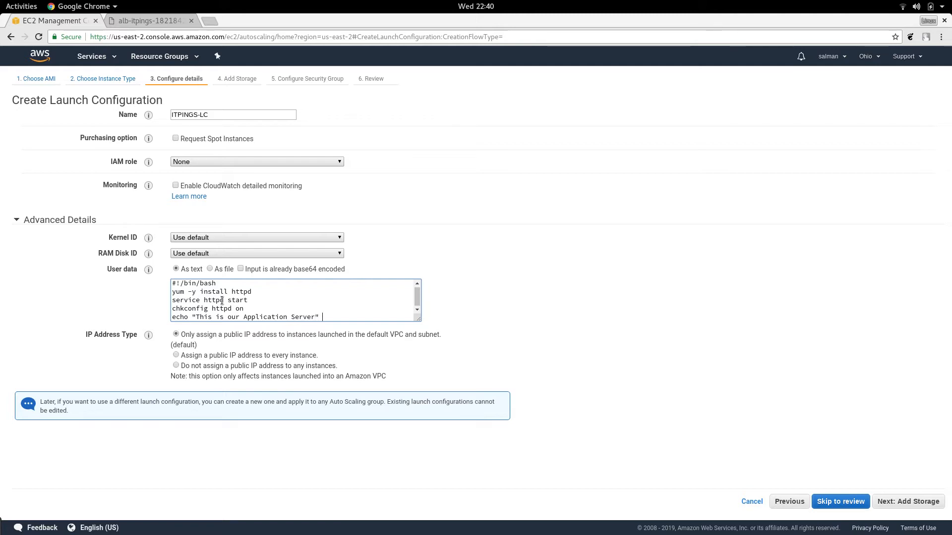
pyautogui.write(' >> /var/www/html/index.htnl')
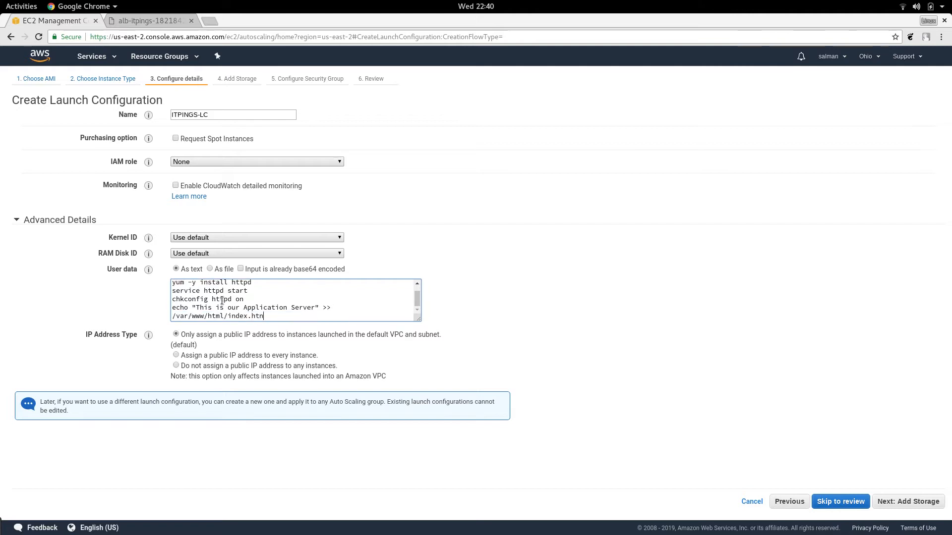
pyautogui.press('BackSpace')
pyautogui.press('BackSpace')
pyautogui.write('ml')
# Step: Review the user data script line by line, from the httpd installation to the text written to index.html
pyautogui.press('Left')
pyautogui.press('Left')
pyautogui.press('Left')
pyautogui.press('Left')
pyautogui.press('Left')
pyautogui.press('Left')
pyautogui.press('Left')
pyautogui.press('Left')
pyautogui.press('Left')
pyautogui.press('Left')
pyautogui.press('Left')
pyautogui.press('Left')
pyautogui.press('Left')
pyautogui.press('Left')
pyautogui.press('Left')
pyautogui.press('Left')
pyautogui.press('Left')
pyautogui.press('Left')
pyautogui.moveTo(173, 285); pyautogui.dragTo(213, 293)
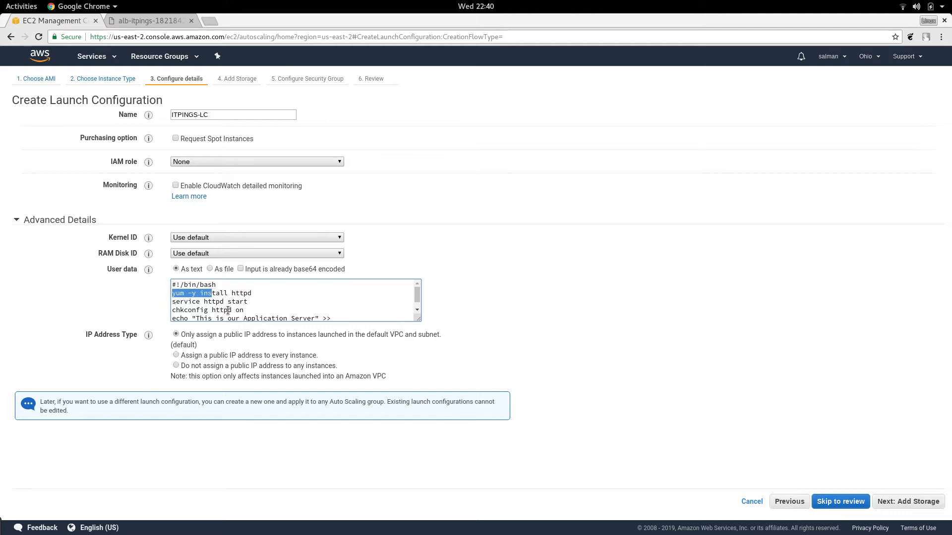
pyautogui.scroll(-1, 234, 308)
pyautogui.doubleClick(239, 299)
pyautogui.moveTo(230, 298); pyautogui.dragTo(172, 301)
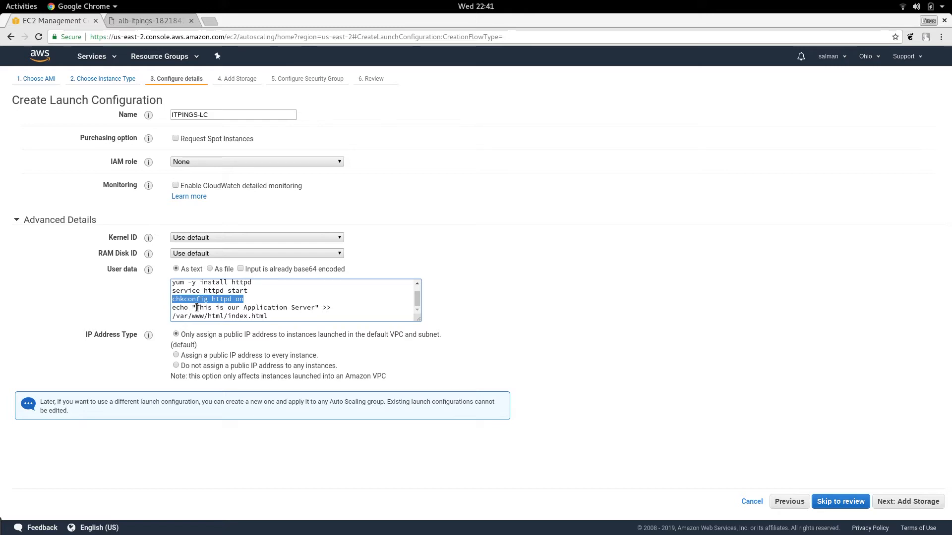
pyautogui.moveTo(197, 308); pyautogui.dragTo(318, 308)
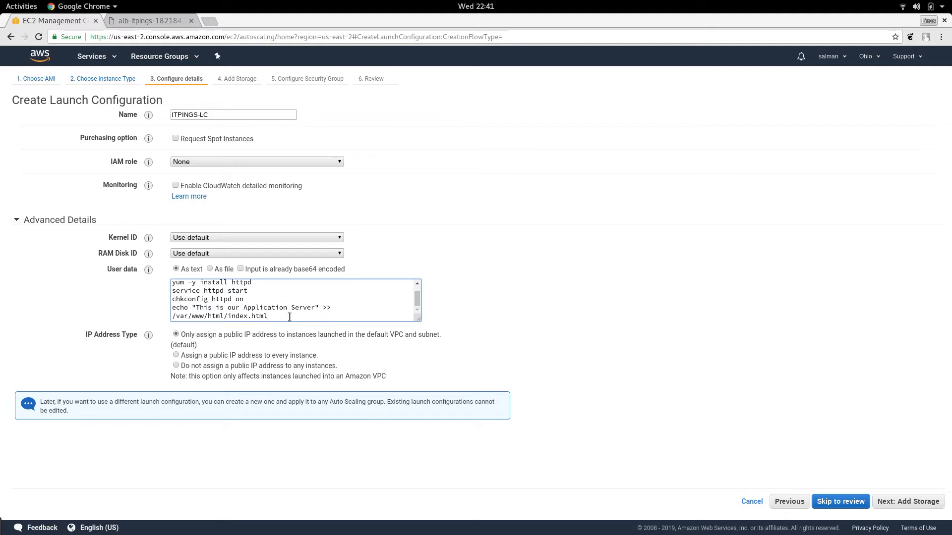
pyautogui.moveTo(285, 317); pyautogui.dragTo(269, 305)
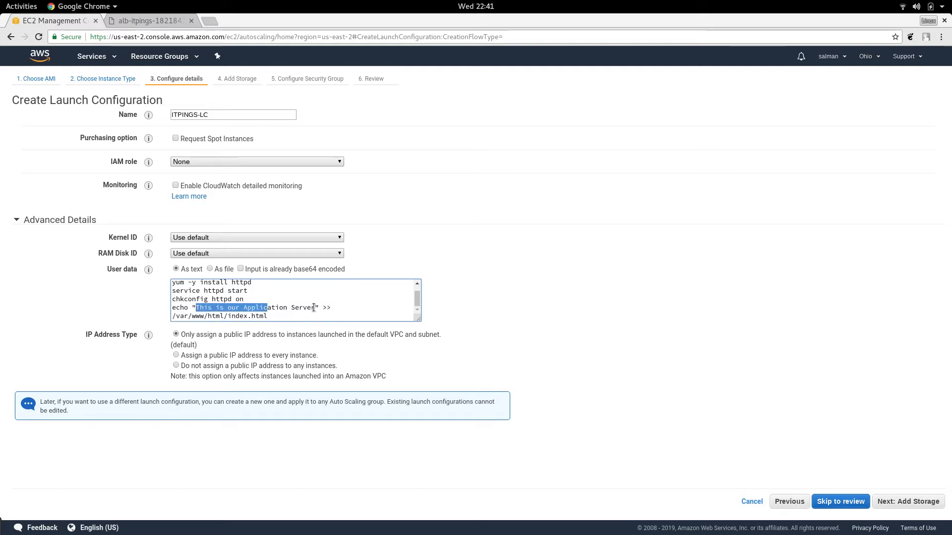
pyautogui.click(493, 329)
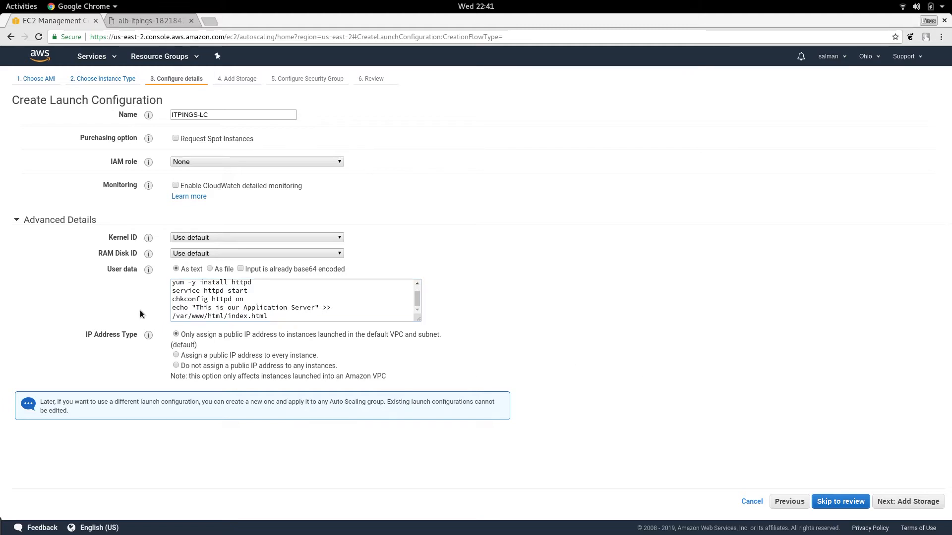
# Step: Assign a public IP address to every instance and accept the default root volume storage
pyautogui.click(176, 356)
pyautogui.click(926, 502)
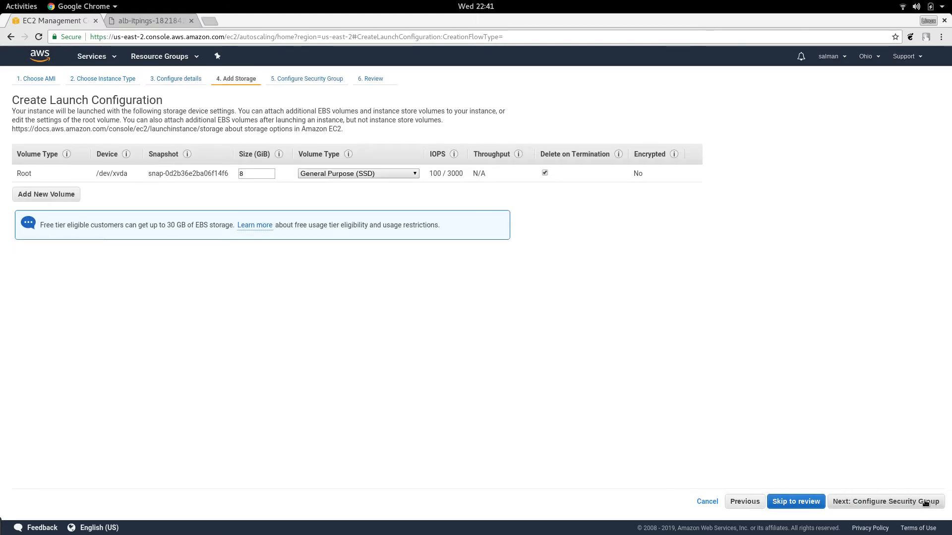
pyautogui.click(926, 502)
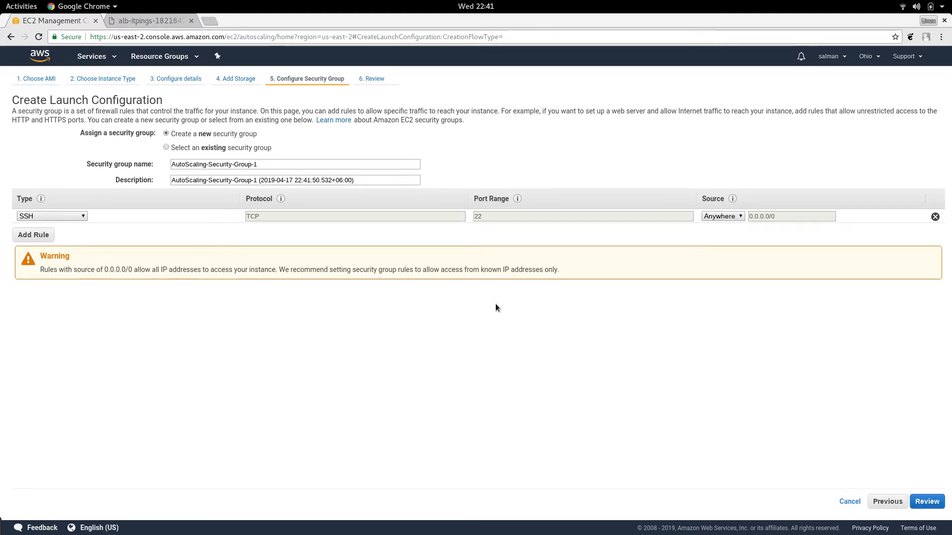
# Step: Assign the existing ELB-SEC-GRP security group and proceed to review the launch configuration's details
pyautogui.click(180, 147)
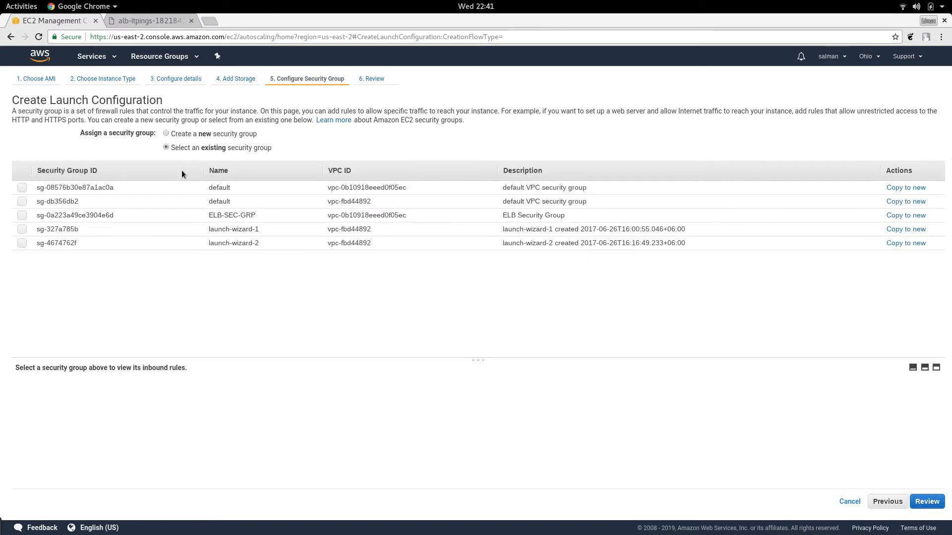
pyautogui.click(22, 216)
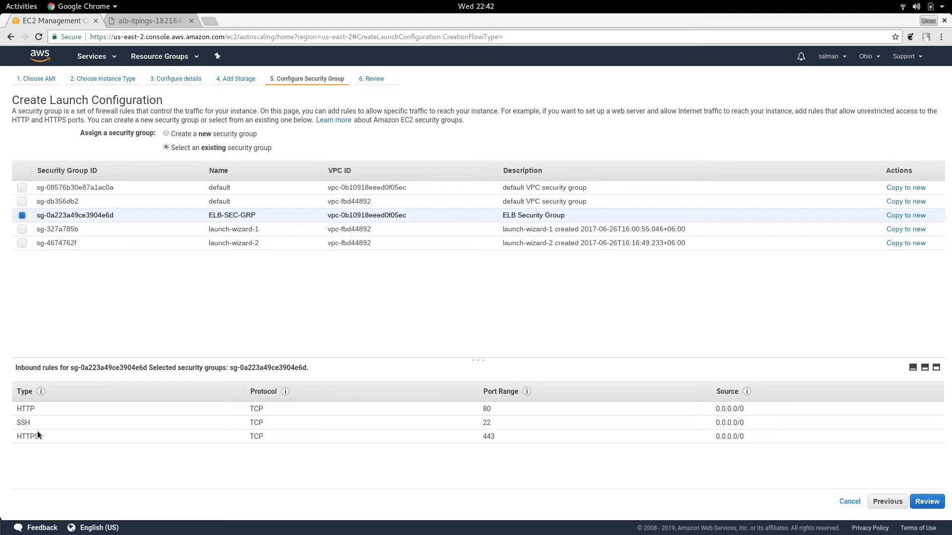
pyautogui.click(927, 501)
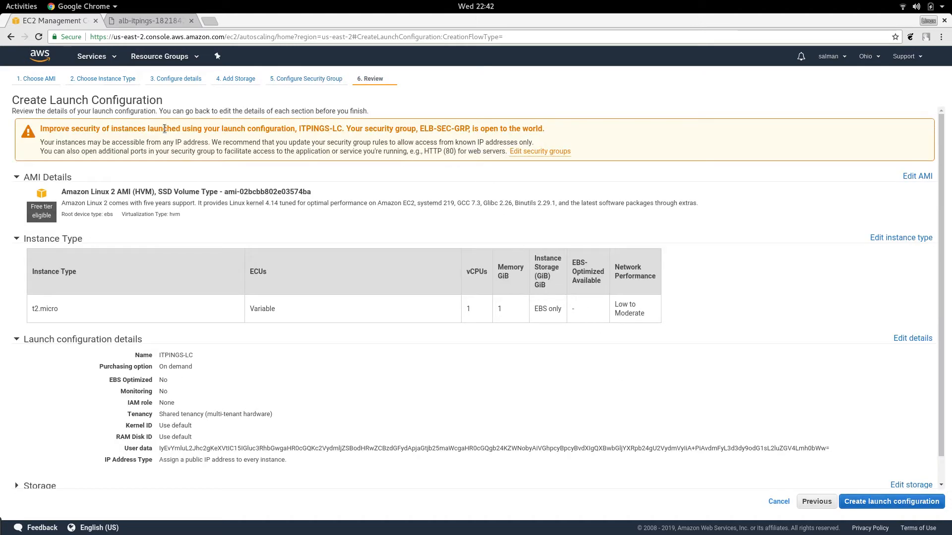
pyautogui.scroll(-1, 691, 361)
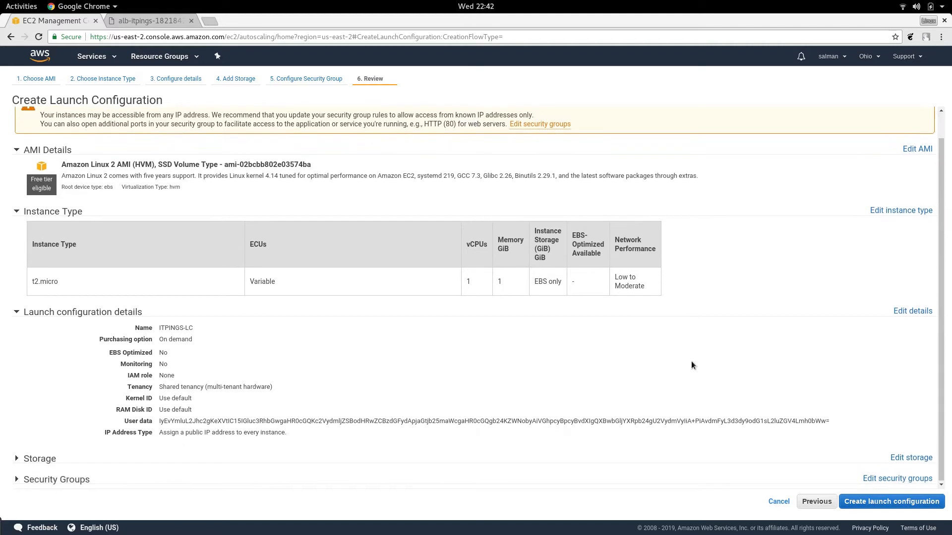
# Step: Create the launch configuration with the existing elb-aws key pair, acknowledging access to its private key file
pyautogui.click(867, 503)
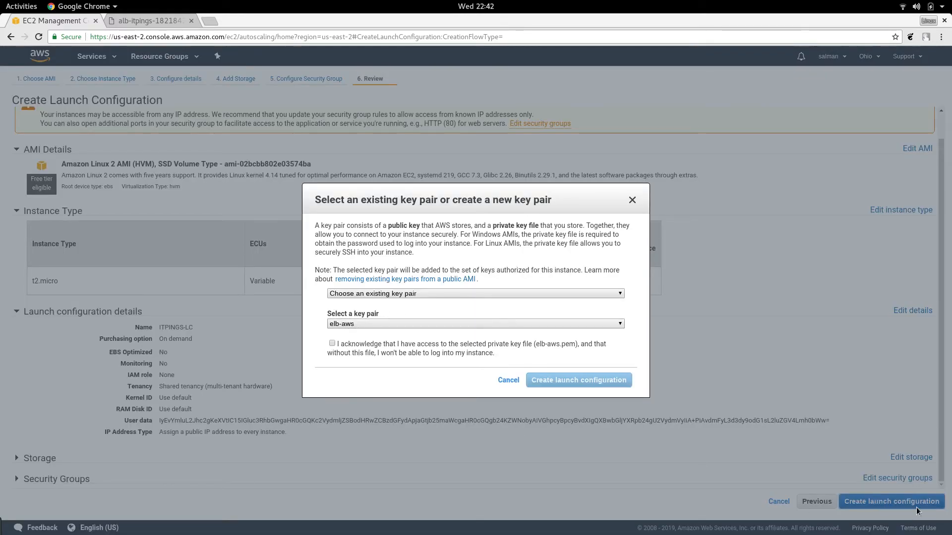
pyautogui.click(332, 343)
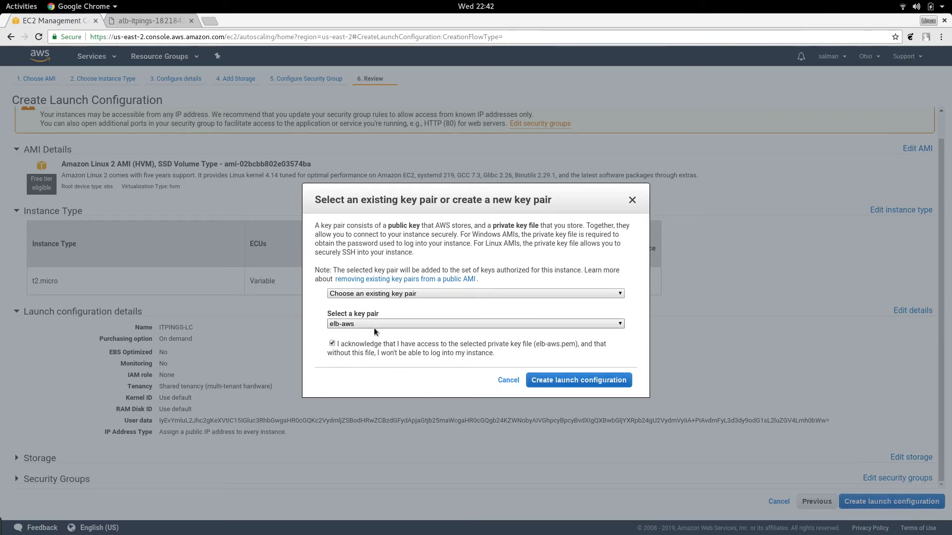
pyautogui.click(565, 380)
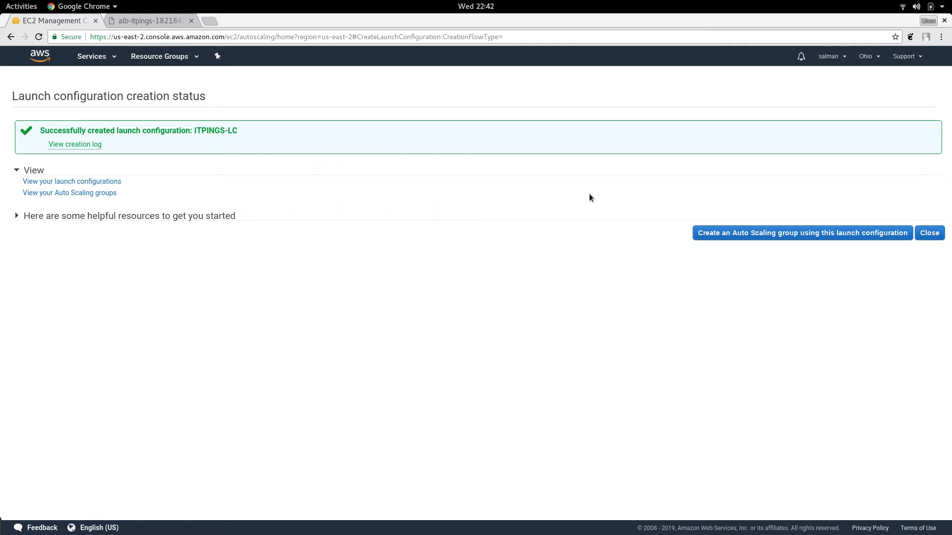
# Step: Start creating an Auto Scaling group from this launch configuration and name the group ITPINGS-ASG
pyautogui.click(779, 235)
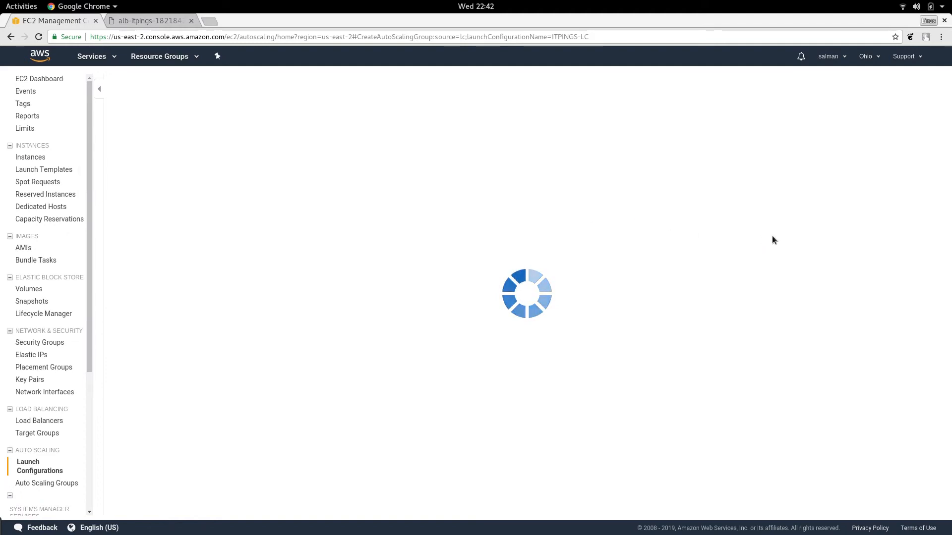
pyautogui.click(266, 113)
pyautogui.write('ITPINGS-ASG')
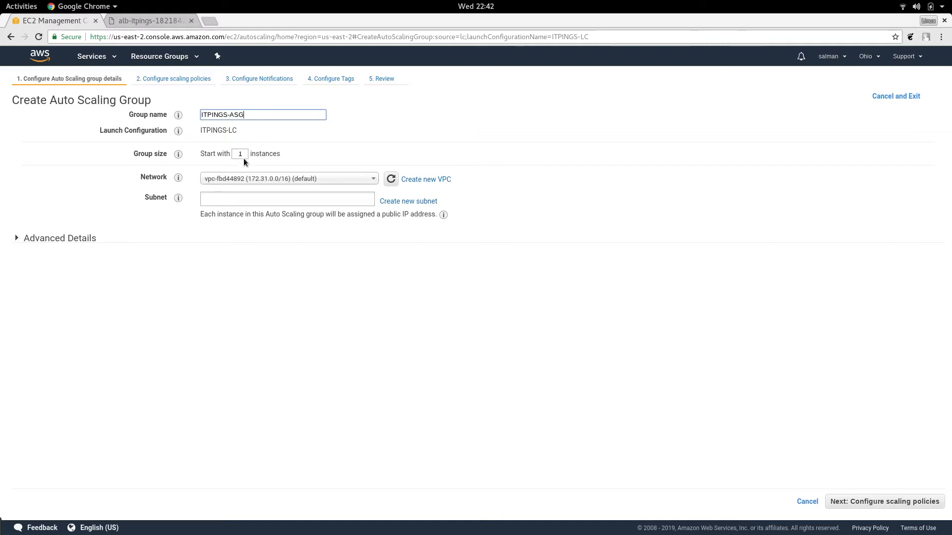
# Step: Place the group in the ELB-ITPINGS VPC (10.1.0.0/16) with the subnets ELB-Subnet-2 and ELB-Subnet-1
pyautogui.click(371, 182)
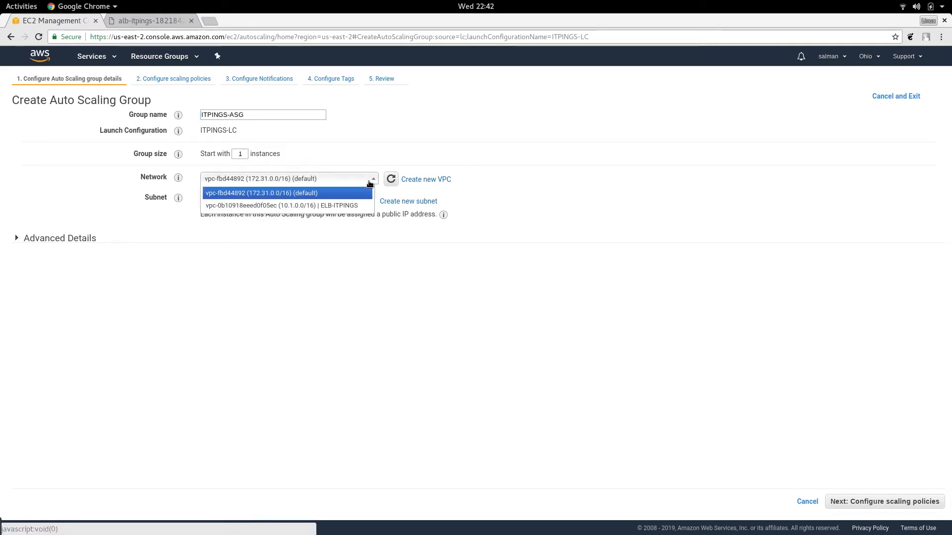
pyautogui.click(350, 206)
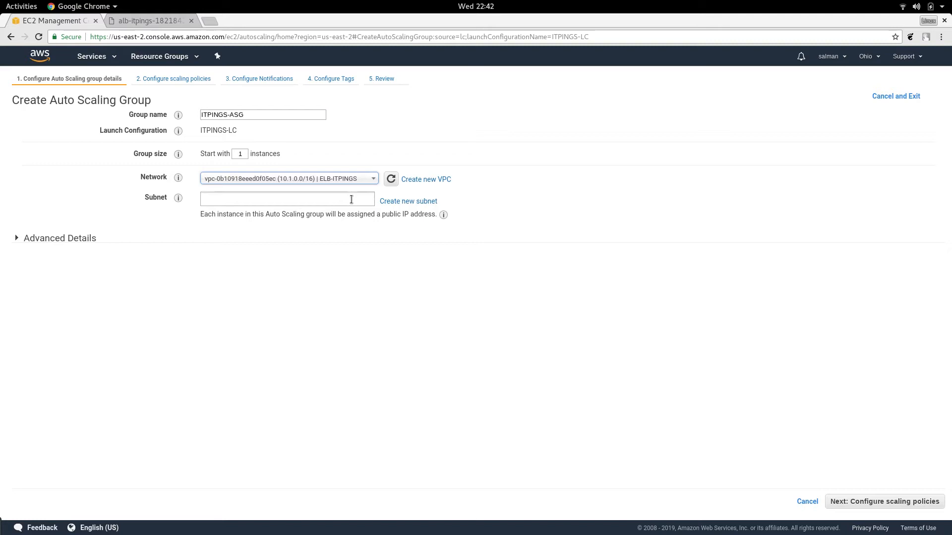
pyautogui.click(351, 199)
pyautogui.click(328, 215)
pyautogui.click(325, 216)
pyautogui.click(329, 242)
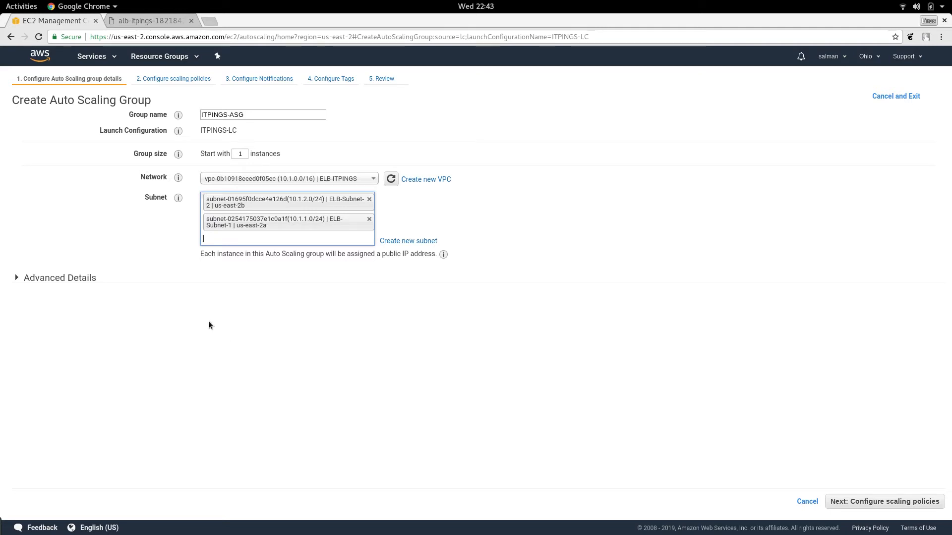
# Step: Set the health check grace period to 120 seconds in the advanced details and proceed to the scaling policies
pyautogui.click(18, 279)
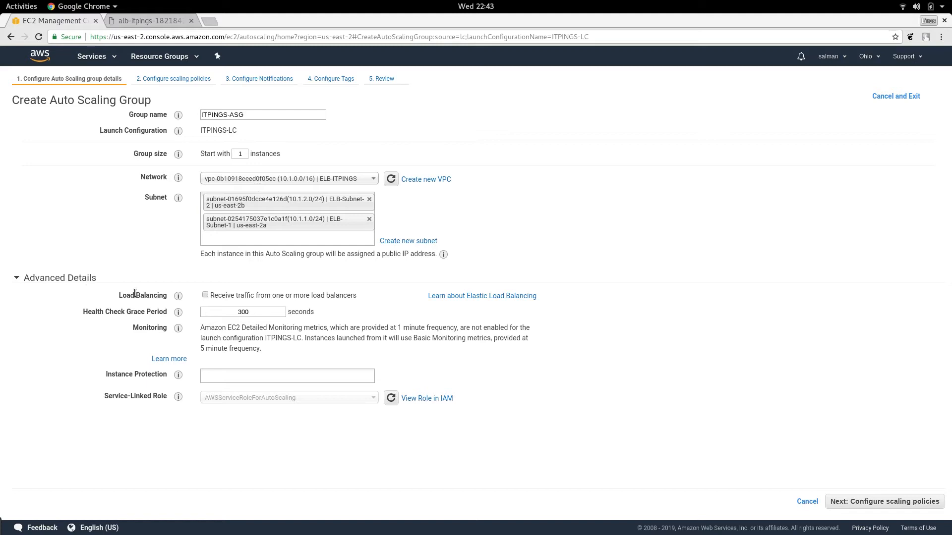
pyautogui.moveTo(257, 313); pyautogui.dragTo(210, 312)
pyautogui.write('180')
pyautogui.moveTo(253, 315); pyautogui.dragTo(228, 312)
pyautogui.write('120')
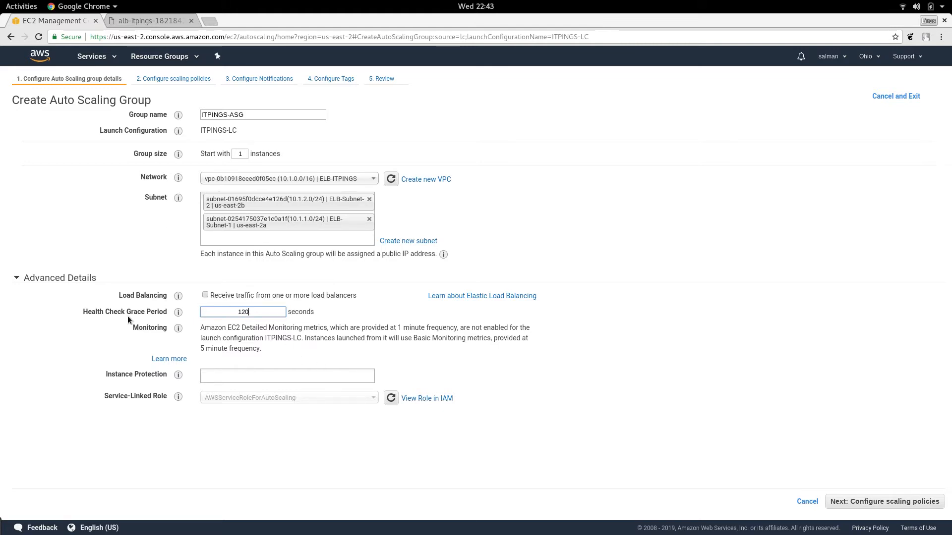
pyautogui.click(229, 331)
pyautogui.click(888, 502)
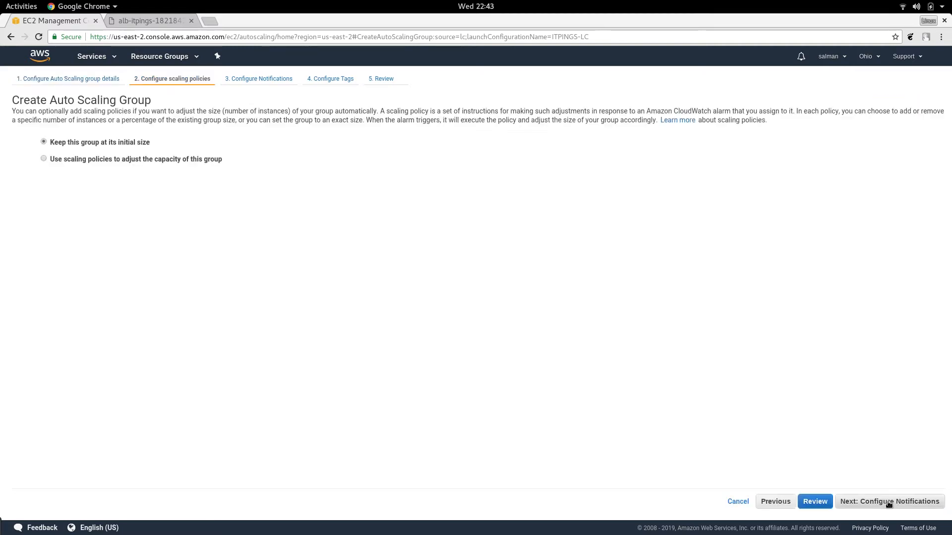
# Step: Use scaling policies to adjust the group's capacity, scaling between 3 and 6 instances
pyautogui.click(52, 160)
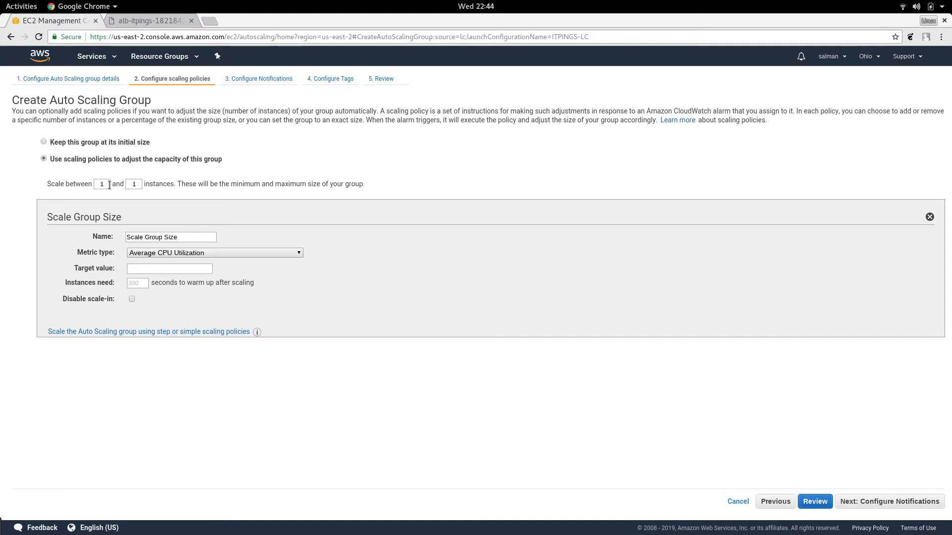
pyautogui.moveTo(110, 184)
pyautogui.mouseDown()
pyautogui.moveTo(79, 184)
pyautogui.moveTo(92, 184)
pyautogui.mouseUp()
pyautogui.click(112, 201)
pyautogui.write('3')
pyautogui.moveTo(141, 184); pyautogui.dragTo(122, 184)
pyautogui.write('6')
pyautogui.click(358, 275)
# Step: Rename the scaling policy to ITPINGS-SGS
pyautogui.moveTo(193, 237); pyautogui.dragTo(126, 237)
pyautogui.write('ITPING')
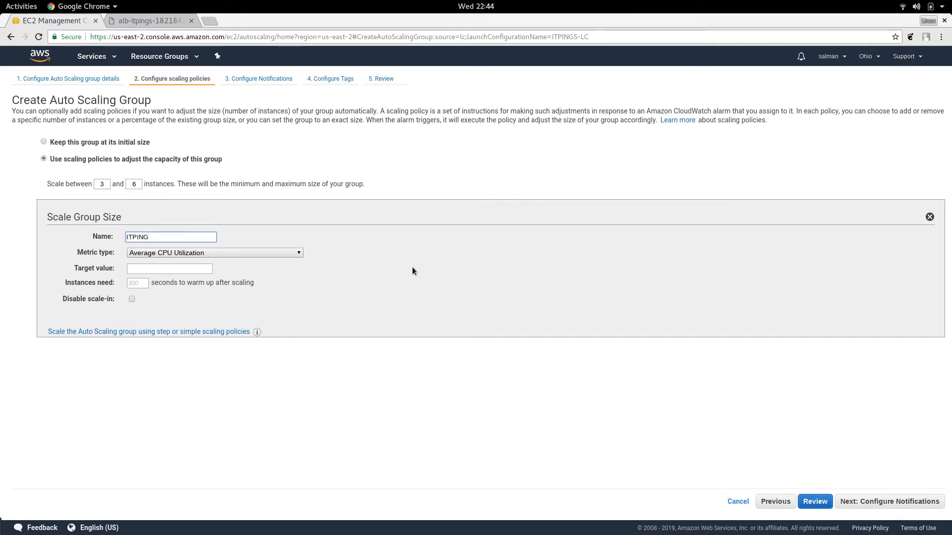
pyautogui.write('S-SGS')
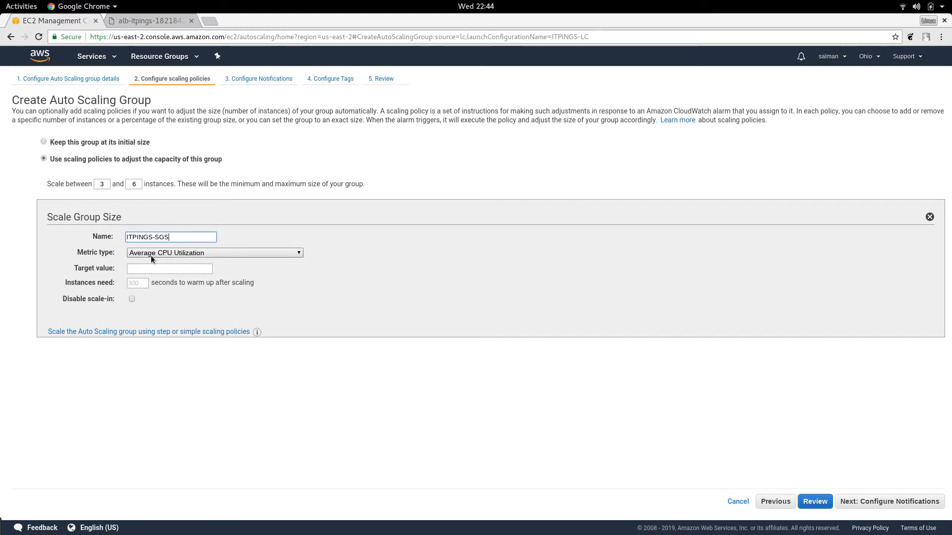
# Step: Set the average CPU utilization target to 80 with a 30-second instance warm-up, and try to proceed to the notifications
pyautogui.click(184, 271)
pyautogui.write('80')
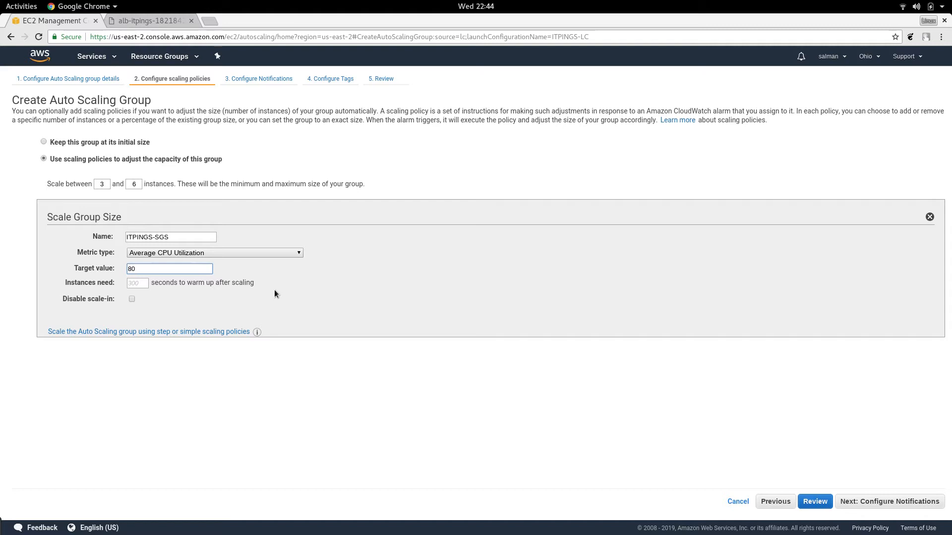
pyautogui.click(136, 284)
pyautogui.write('30')
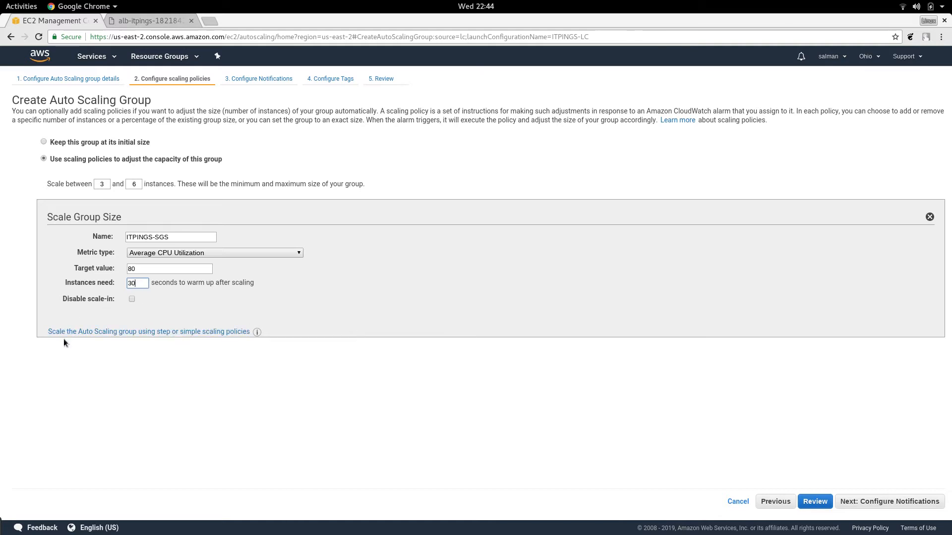
pyautogui.click(913, 503)
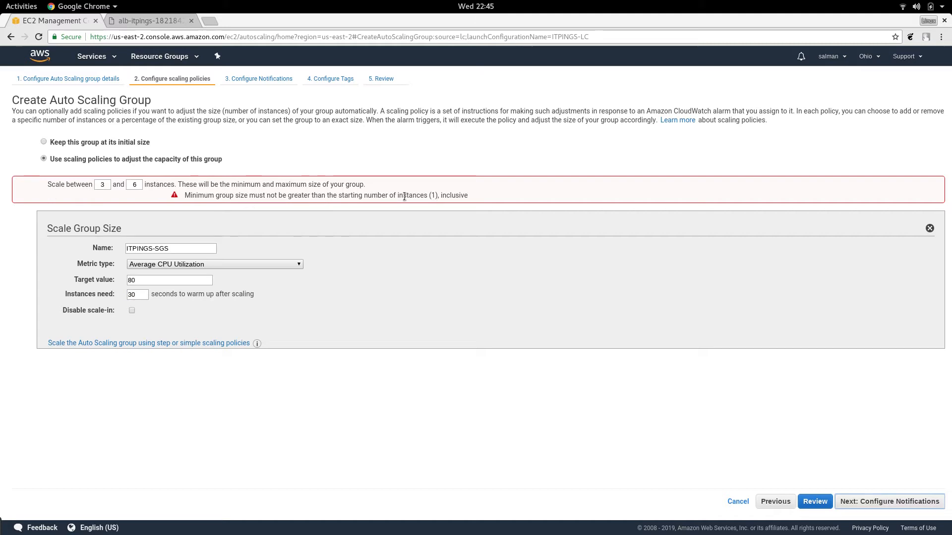
# Step: Lower the group's minimum size to 1 instance and proceed to the notifications
pyautogui.doubleClick(109, 184)
pyautogui.press('BackSpace')
pyautogui.write('1')
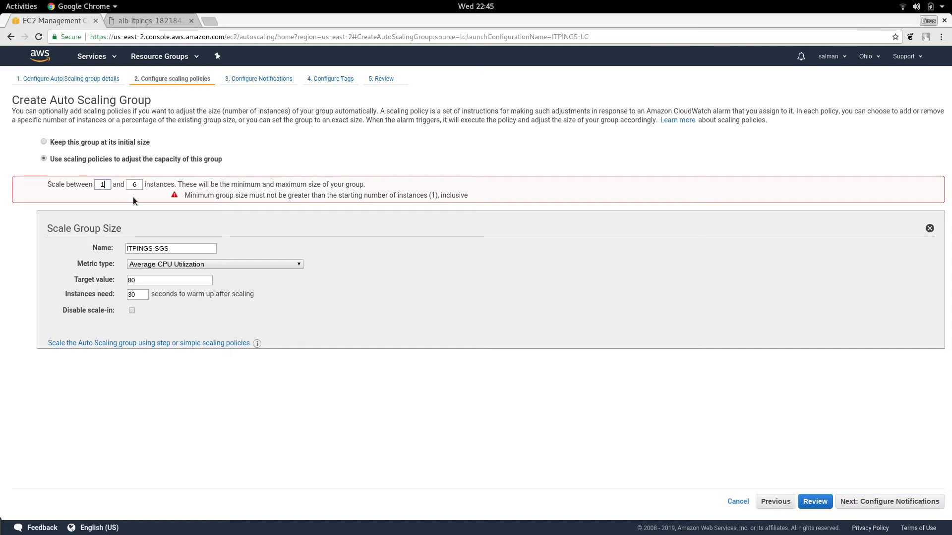
pyautogui.click(404, 292)
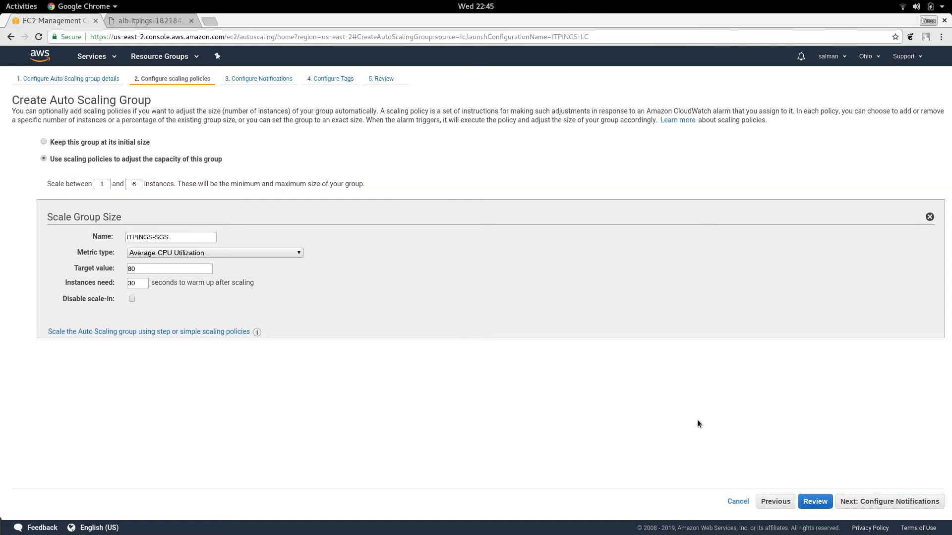
pyautogui.click(902, 503)
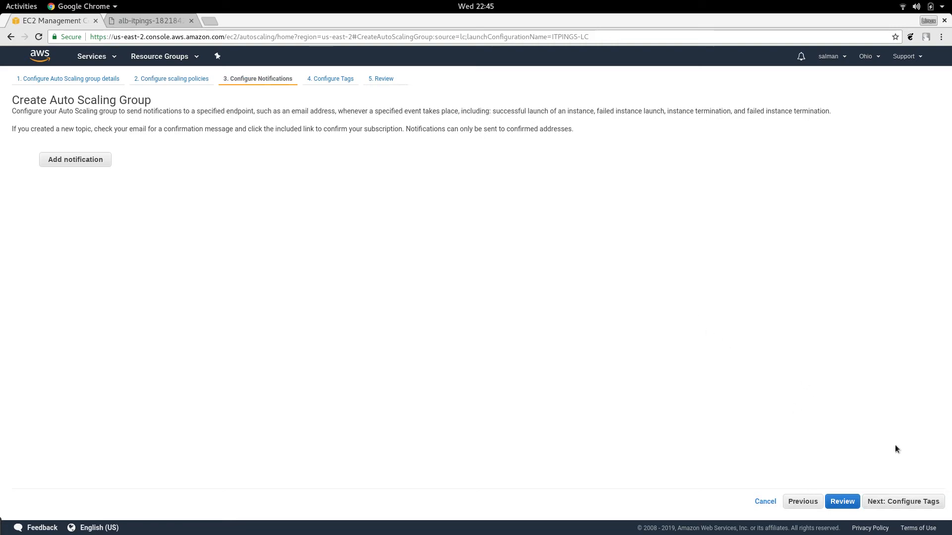
# Step: Skip the notifications and tags, create the Auto Scaling group from the review page, and close the creation status
pyautogui.click(918, 503)
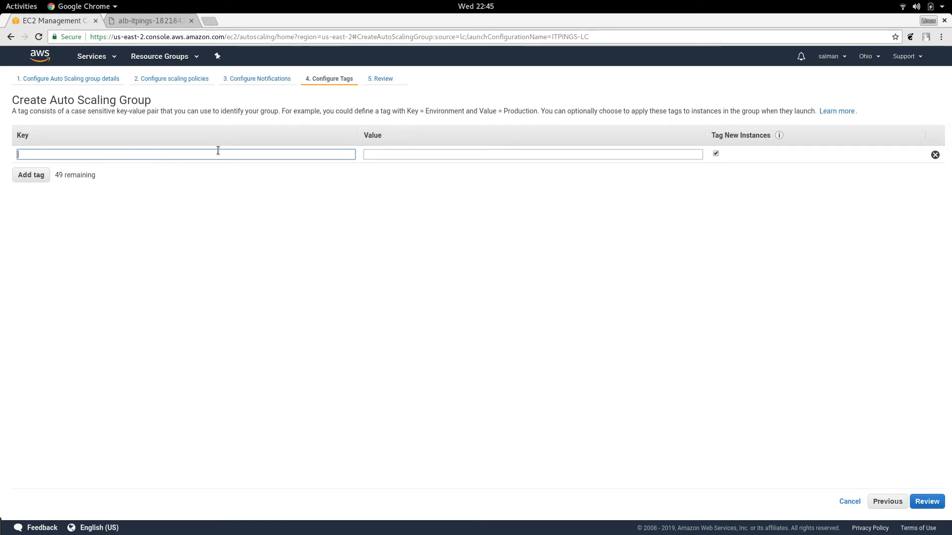
pyautogui.click(926, 502)
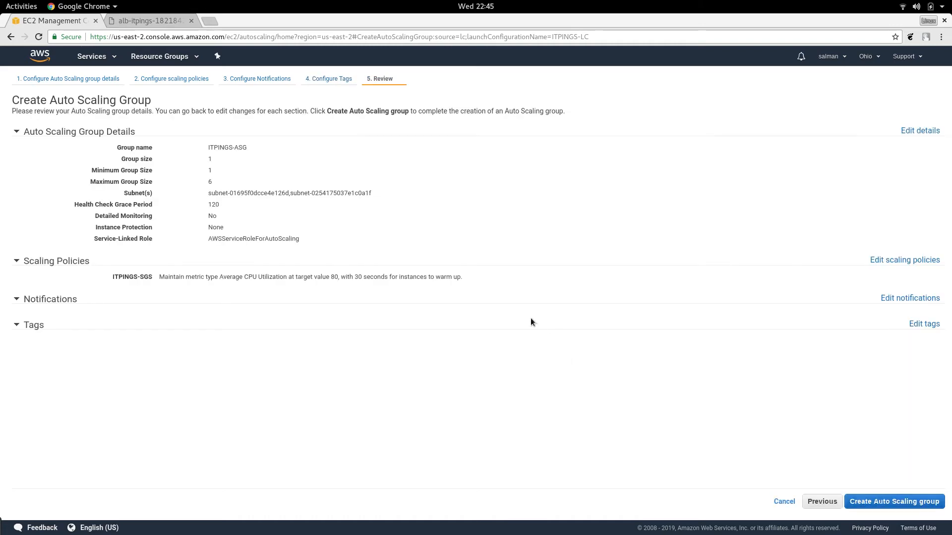
pyautogui.click(21, 264)
pyautogui.click(18, 283)
pyautogui.click(17, 303)
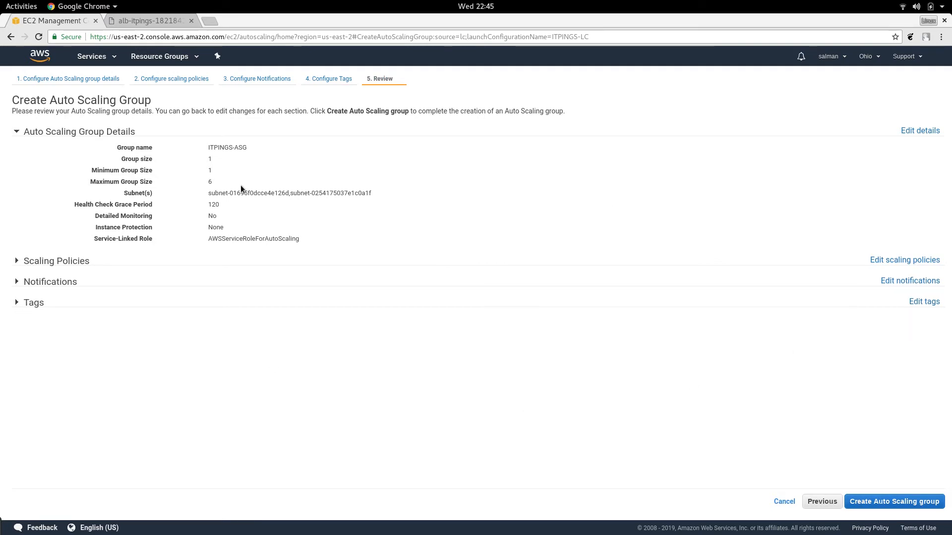
pyautogui.click(907, 502)
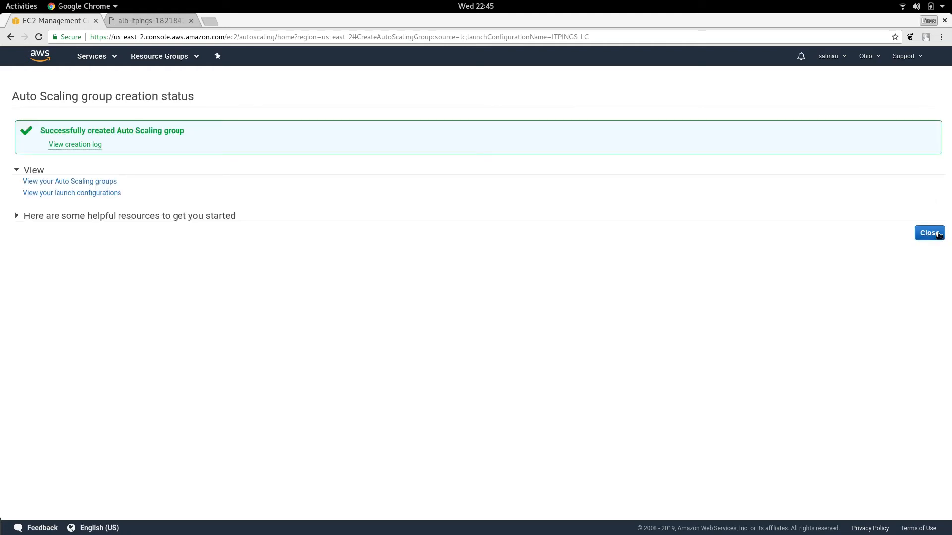
pyautogui.click(939, 235)
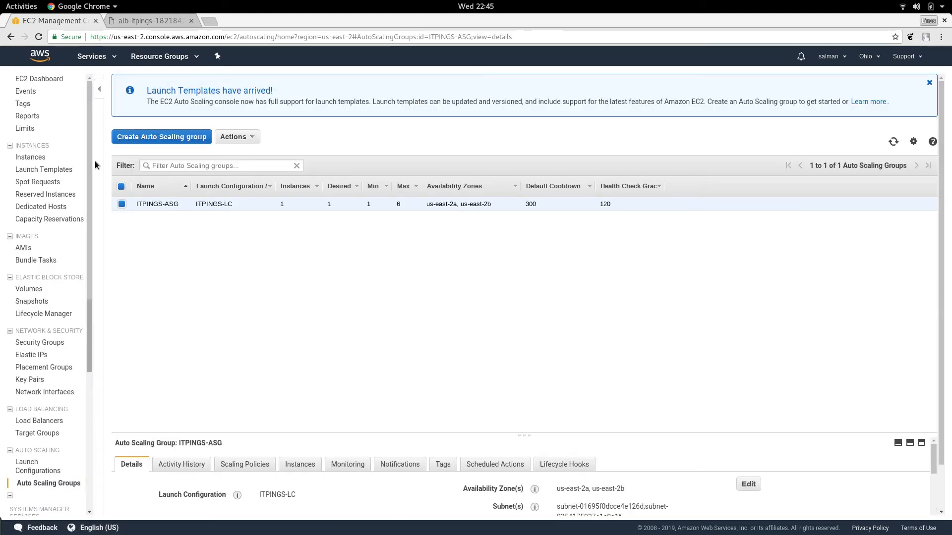
# Step: Open the running instances list from the EC2 dashboard and copy the IPv4 public IP of the pending instance
pyautogui.click(45, 78)
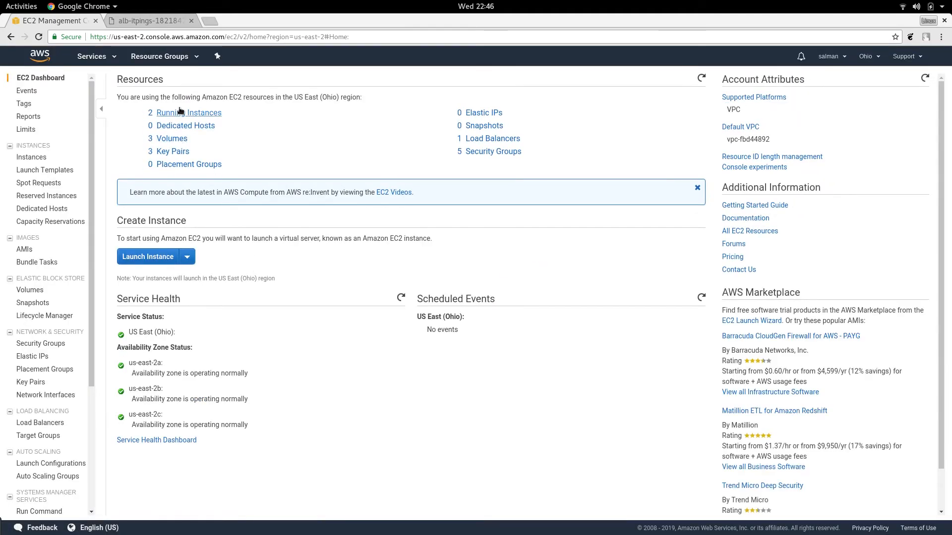
pyautogui.click(180, 115)
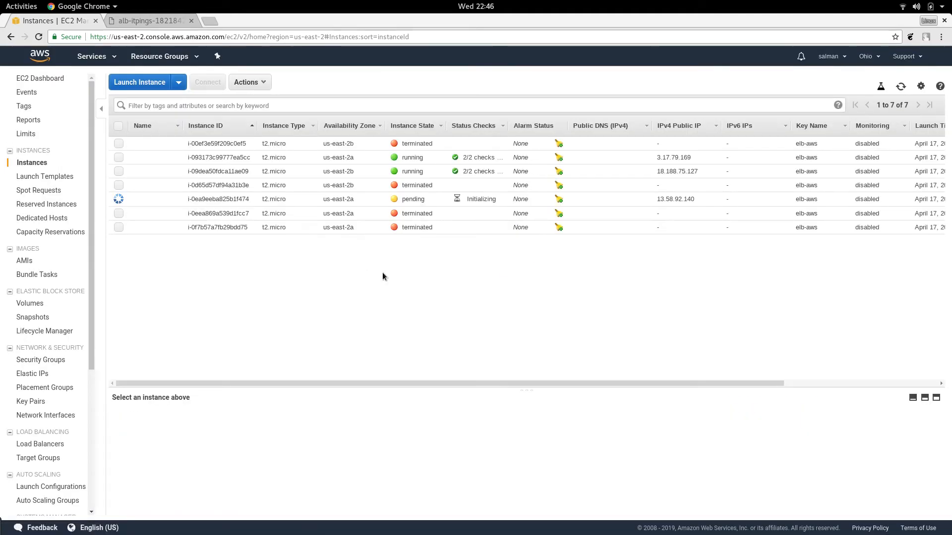
pyautogui.click(430, 203)
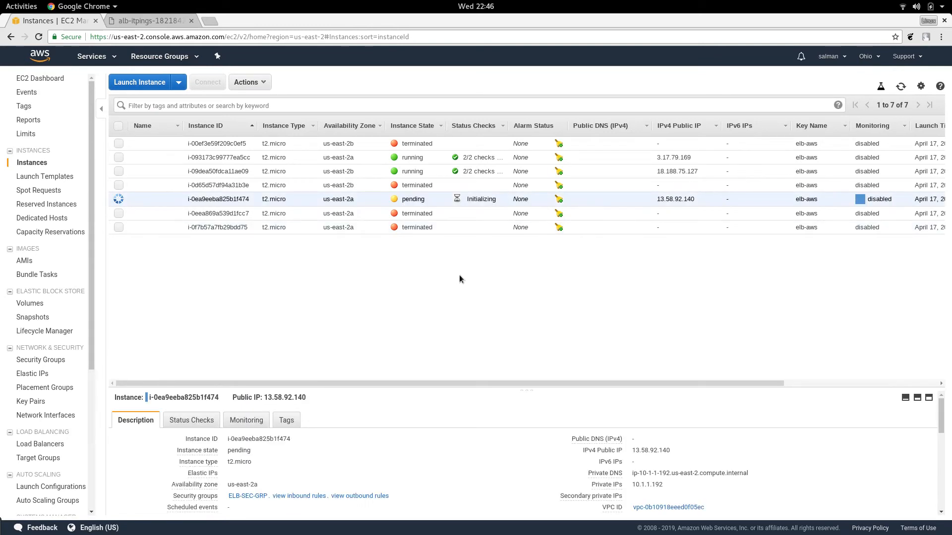
pyautogui.moveTo(657, 199); pyautogui.dragTo(672, 195)
pyautogui.click(702, 199)
pyautogui.moveTo(701, 197); pyautogui.dragTo(659, 205)
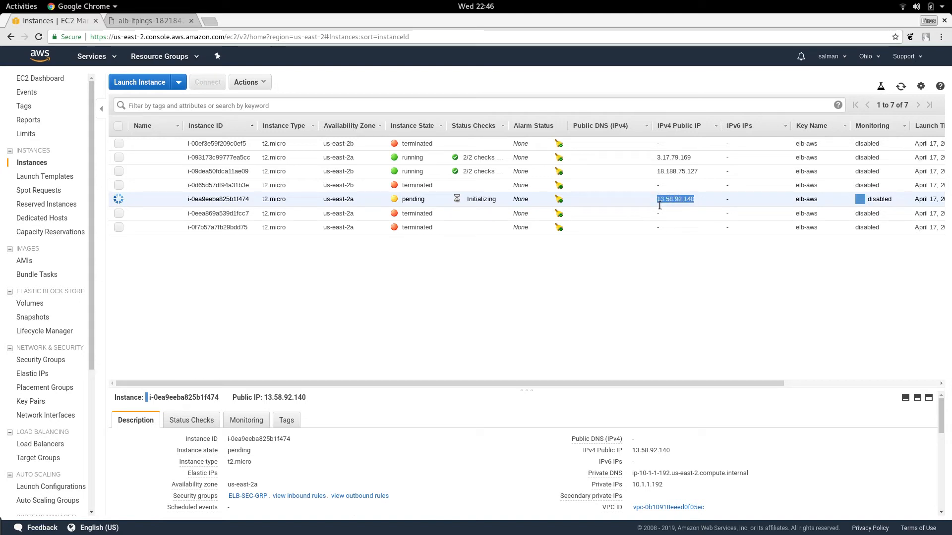
pyautogui.click(678, 450)
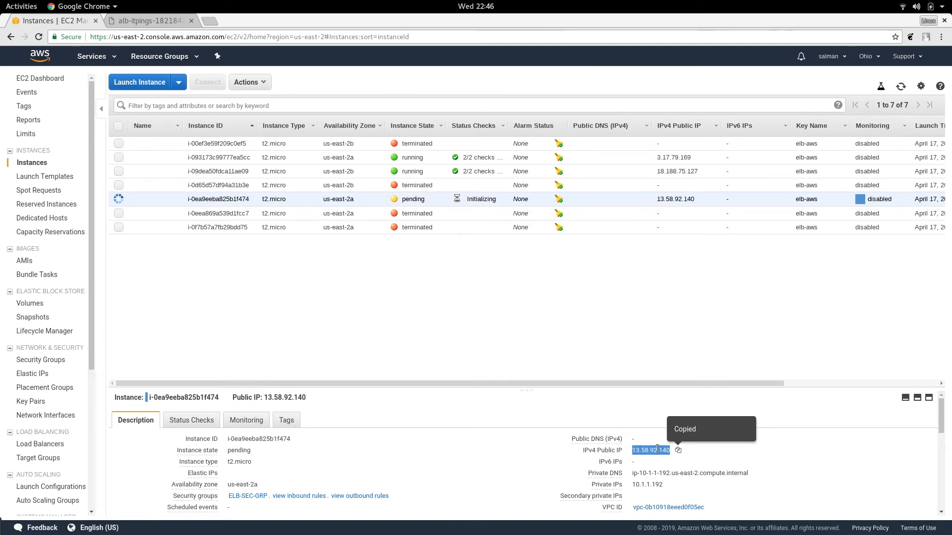
# Step: Reload the load balancer's page several times to check which server responds
pyautogui.click(165, 21)
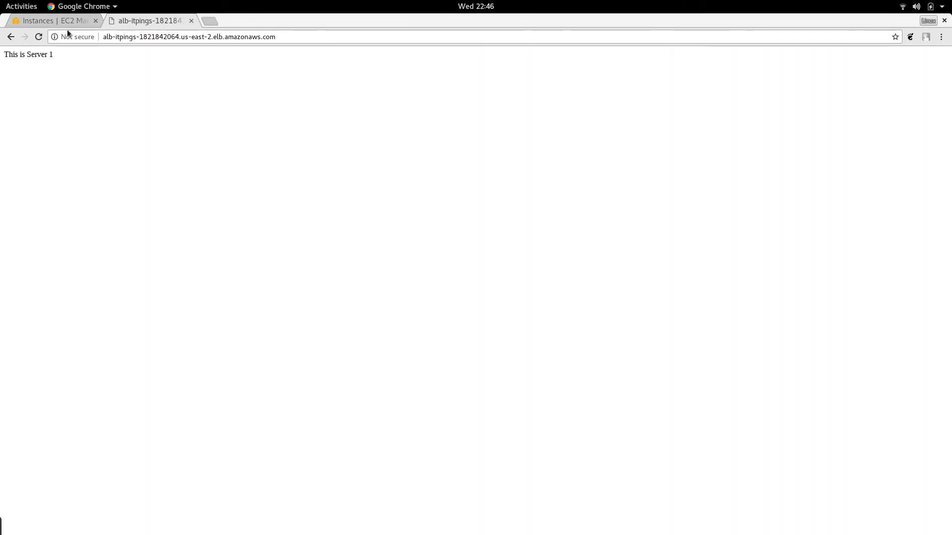
pyautogui.click(38, 41)
pyautogui.click(39, 37)
pyautogui.click(40, 36)
pyautogui.click(39, 37)
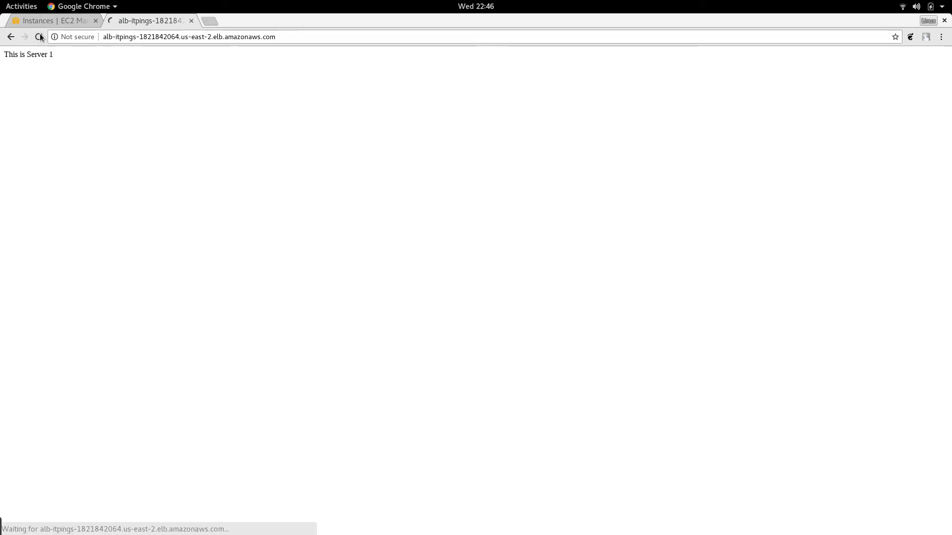
# Step: Browse to the new instance's public IP 13.58.92.140 in a separate tab, and return to the instances list to check its status
pyautogui.click(218, 20)
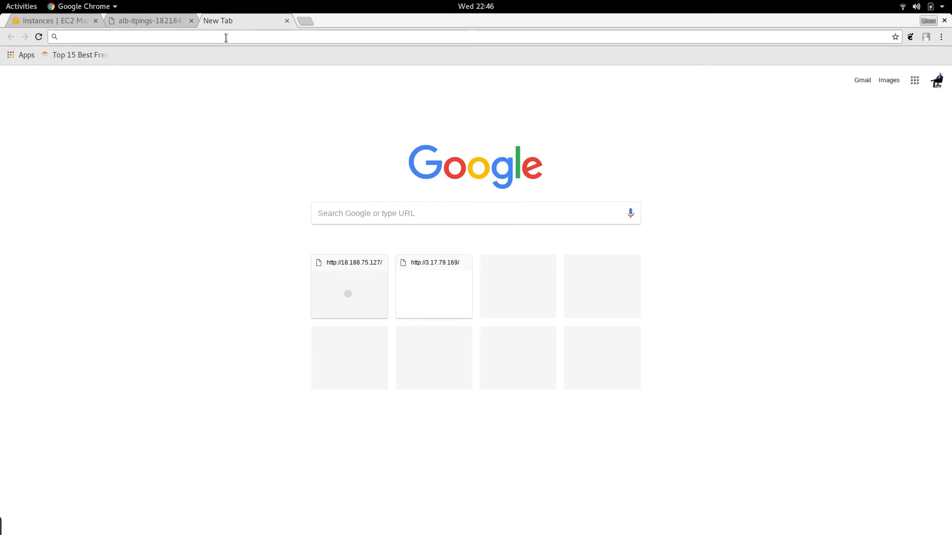
pyautogui.hotkey('ctrl', 'v')
pyautogui.press('Return')
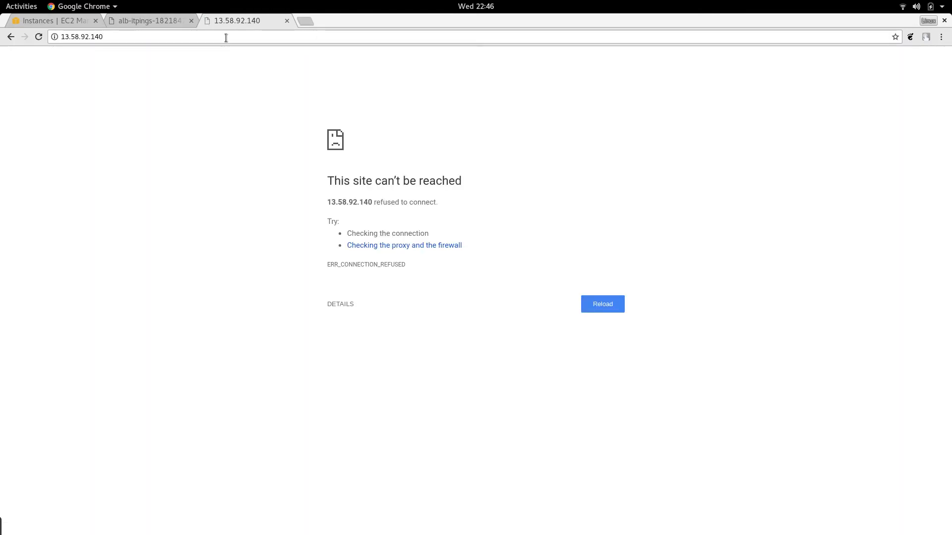
pyautogui.click(58, 20)
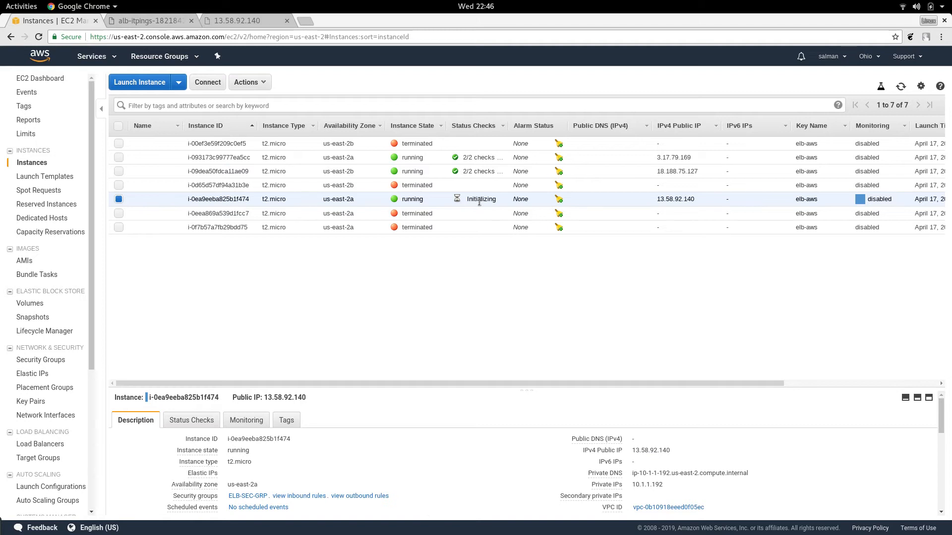
# Step: Reload the page at 13.58.92.140 to check its web server, and return to the EC2 instances list
pyautogui.click(258, 20)
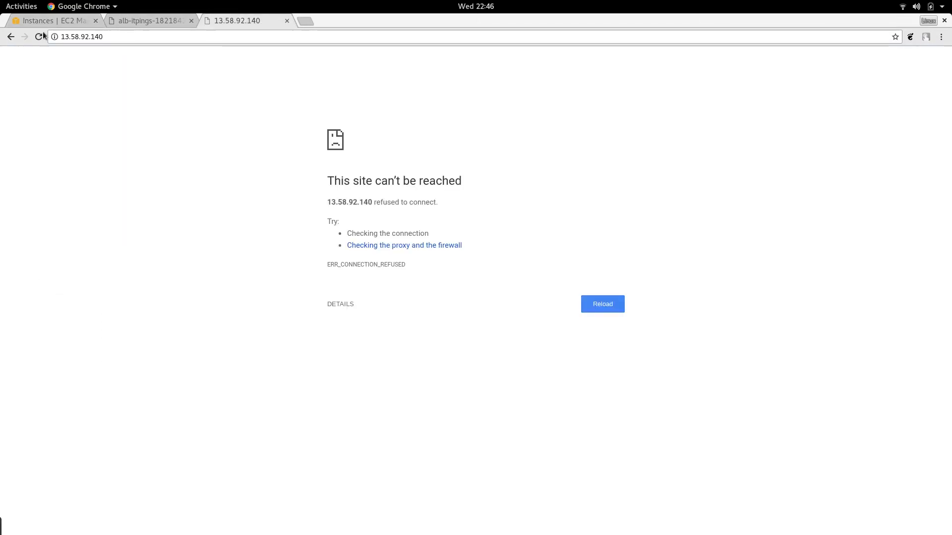
pyautogui.click(38, 37)
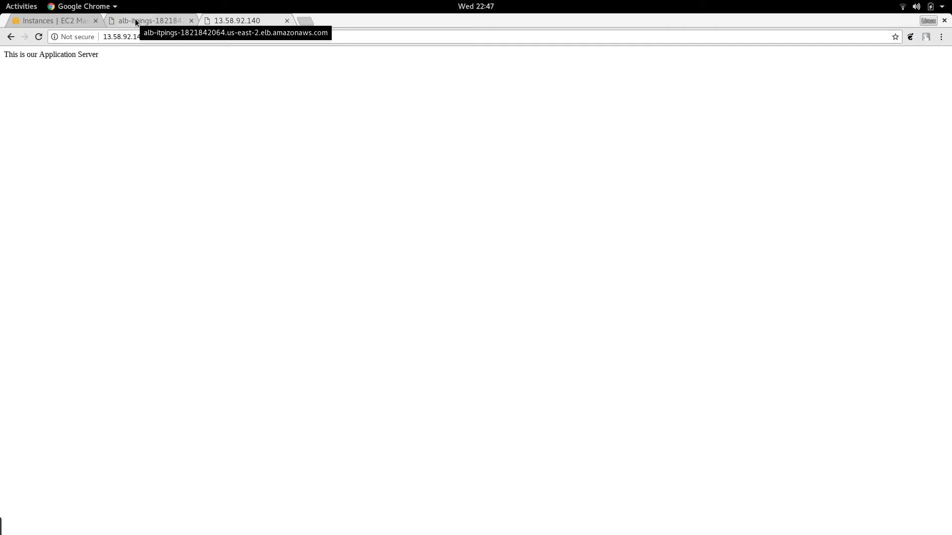
pyautogui.click(80, 20)
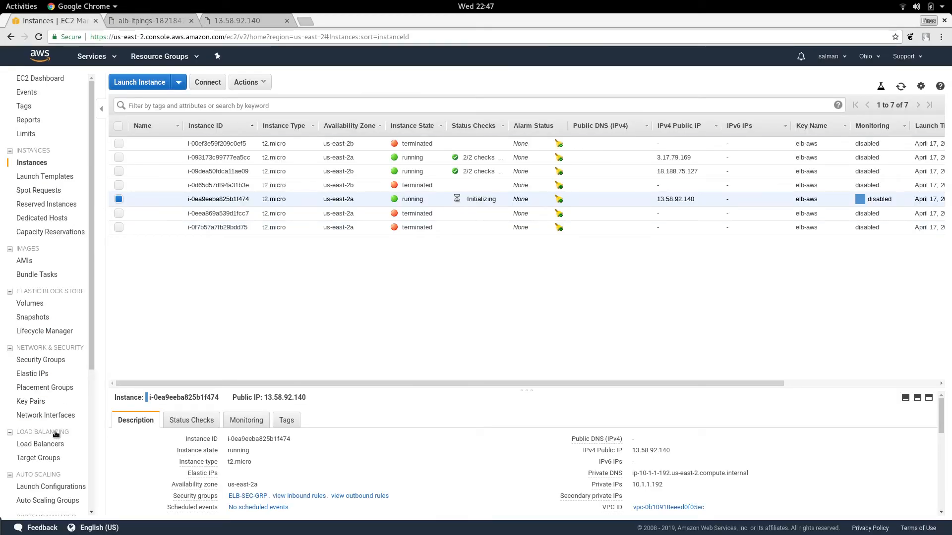
# Step: Edit the ITPINGS-ASG Auto Scaling group to set its desired capacity to 2, and save
pyautogui.click(51, 502)
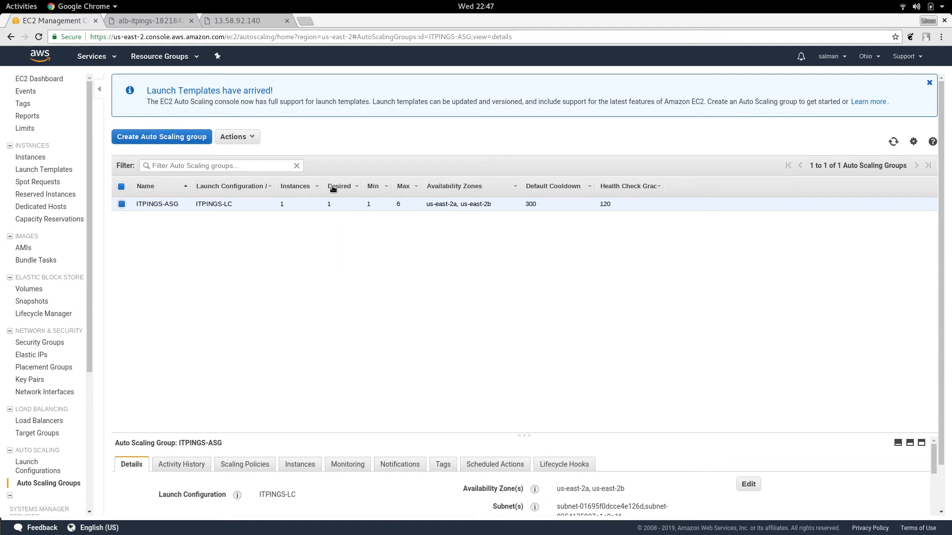
pyautogui.click(256, 138)
pyautogui.click(231, 155)
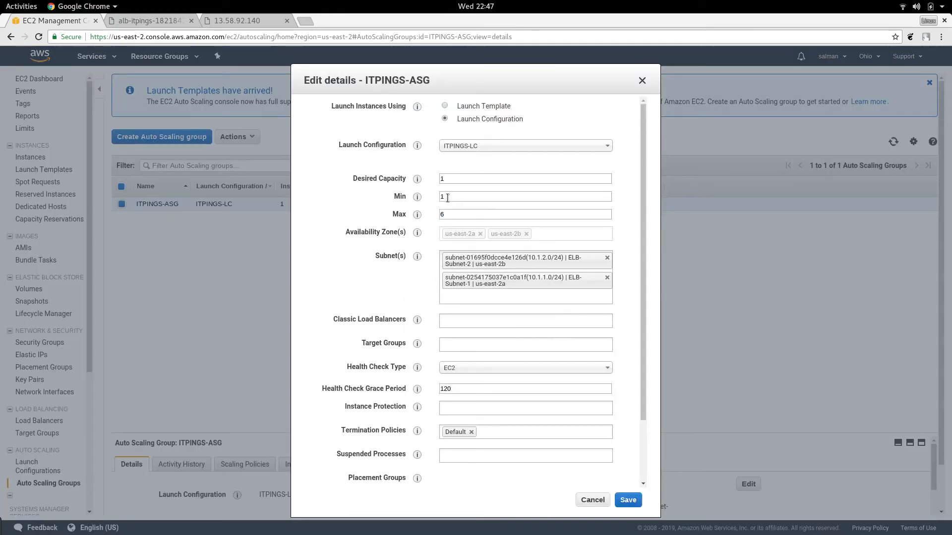
pyautogui.click(449, 178)
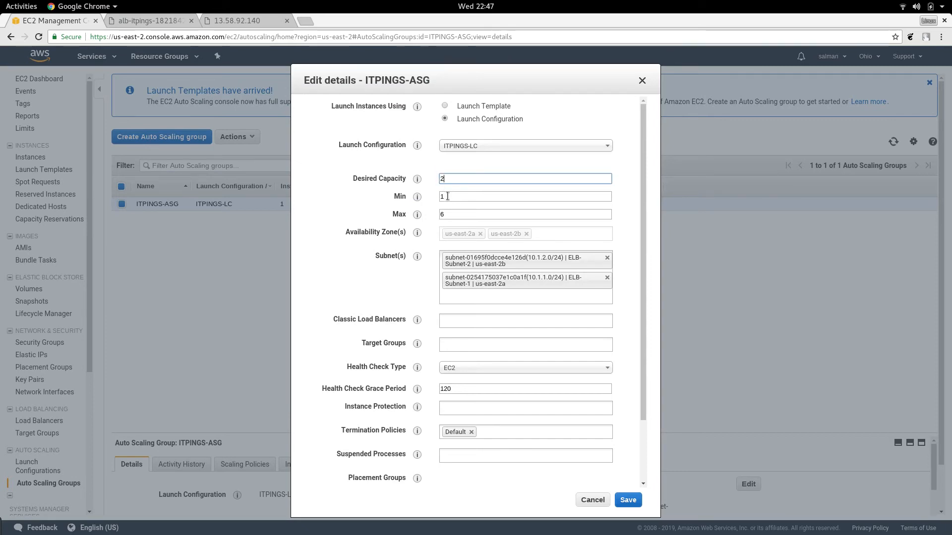
pyautogui.click(628, 501)
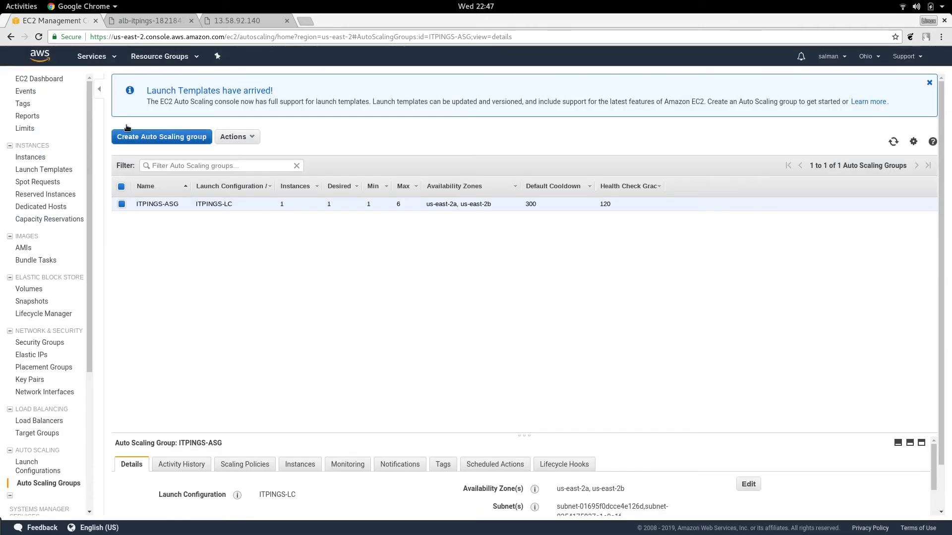
# Step: Open the running instances list from the EC2 dashboard and refresh it to look for a newly launched instance
pyautogui.click(39, 78)
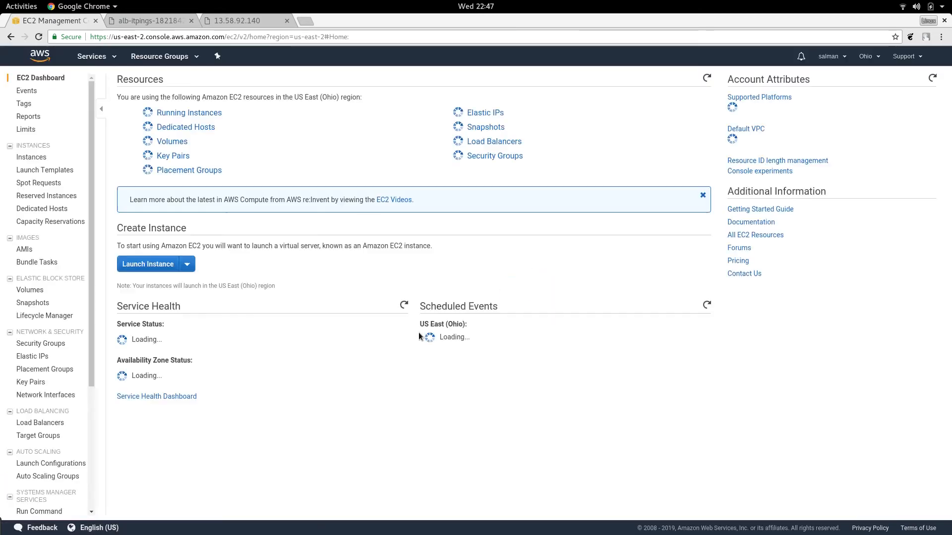
pyautogui.click(187, 113)
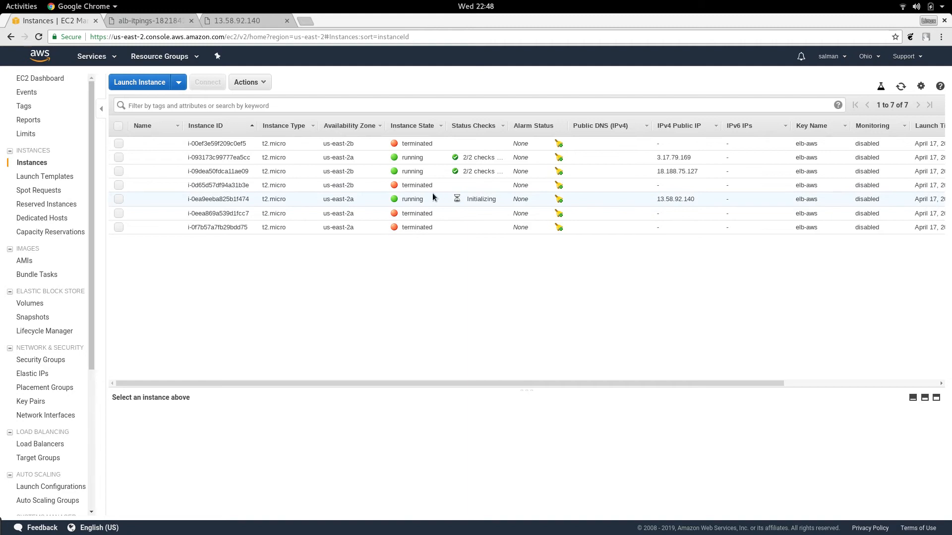
pyautogui.click(901, 87)
pyautogui.click(901, 87)
pyautogui.click(901, 87)
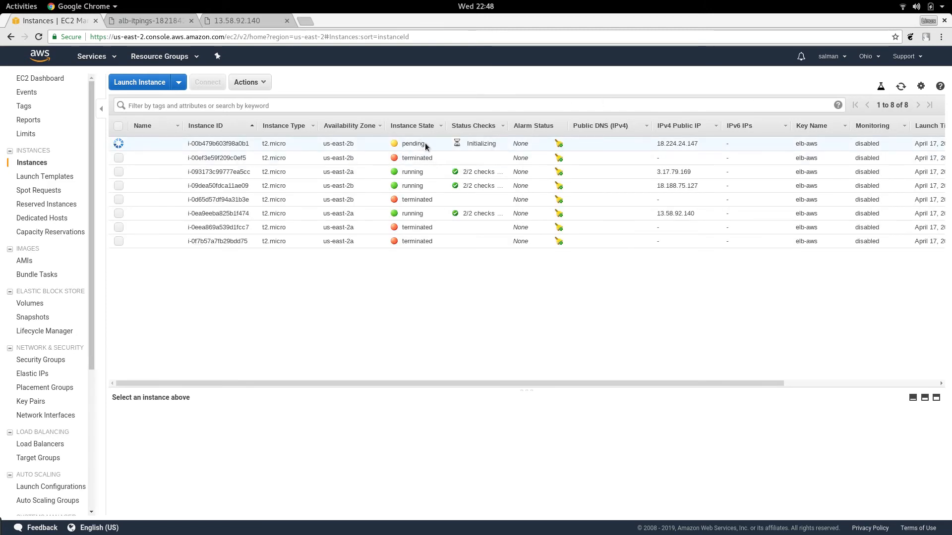
# Step: Select the pending instance in us-east-2b and copy its IPv4 public IP from the instance details
pyautogui.moveTo(425, 144); pyautogui.dragTo(398, 144)
pyautogui.click(402, 144)
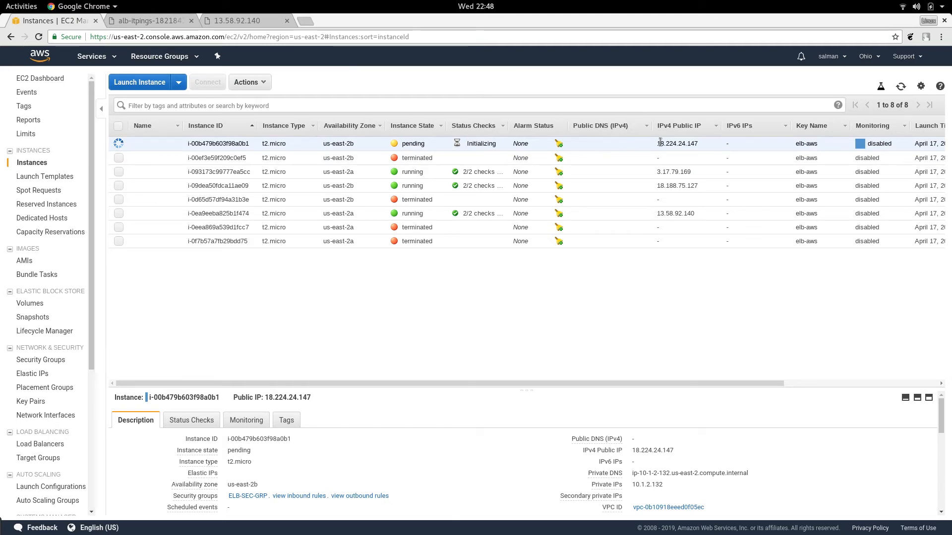
pyautogui.moveTo(655, 144); pyautogui.dragTo(700, 145)
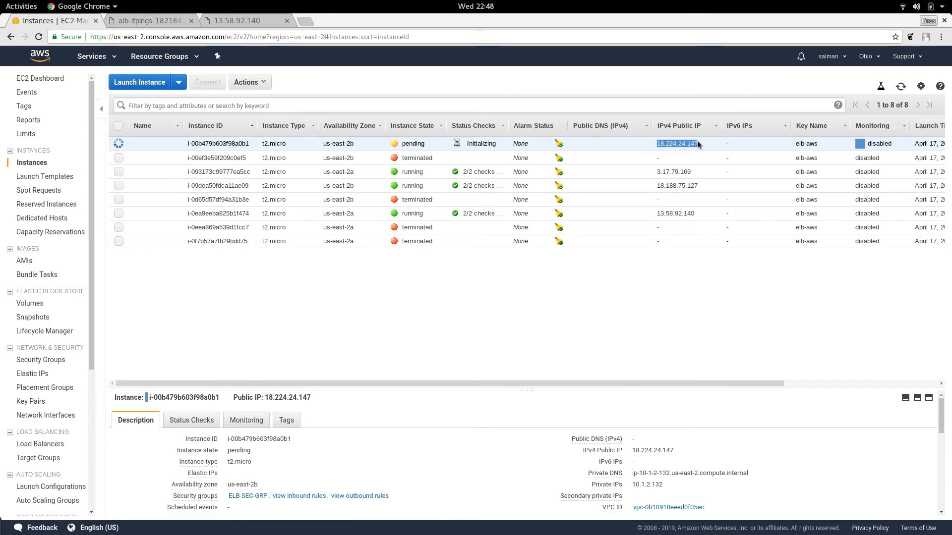
pyautogui.click(682, 451)
pyautogui.click(682, 451)
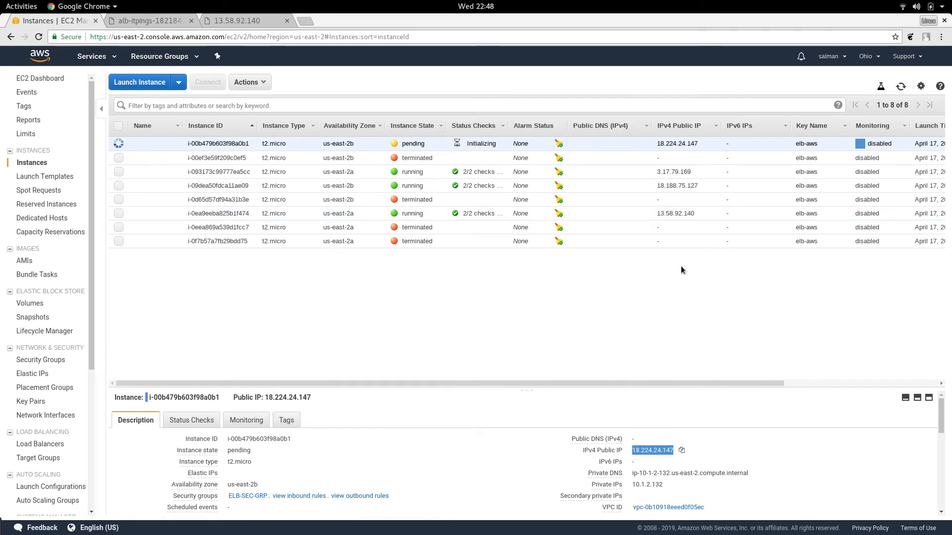
# Step: Browse to the copied public IP 18.224.24.147 in a new browser tab
pyautogui.click(224, 21)
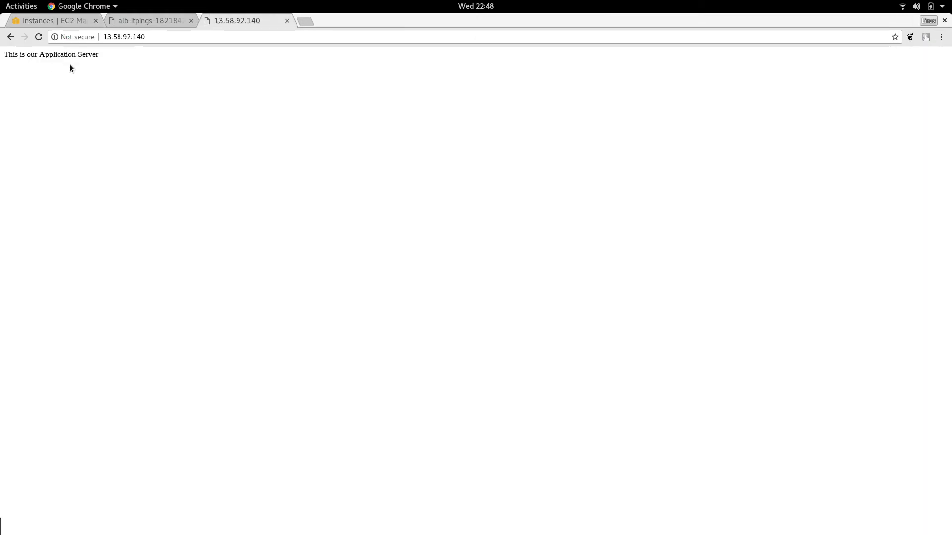
pyautogui.click(305, 21)
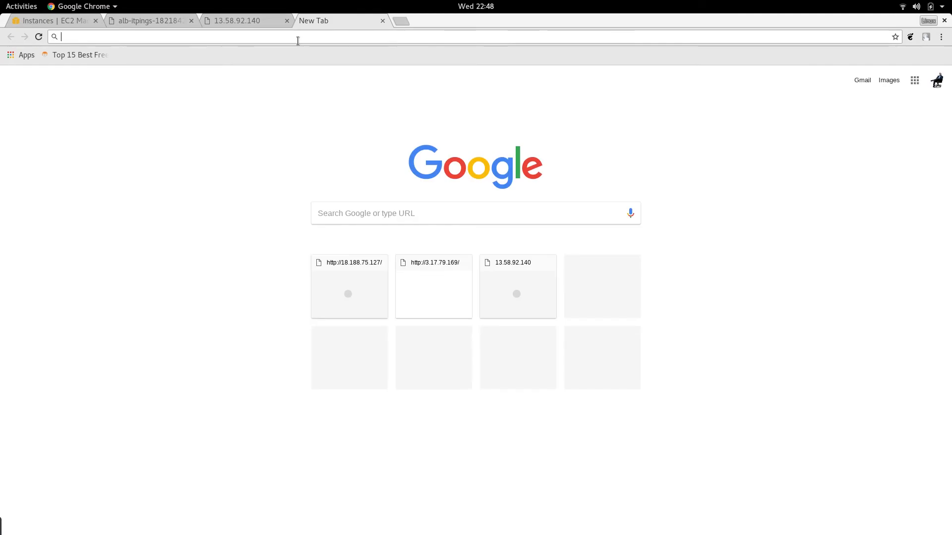
pyautogui.hotkey('ctrl', 'v')
pyautogui.press('Return')
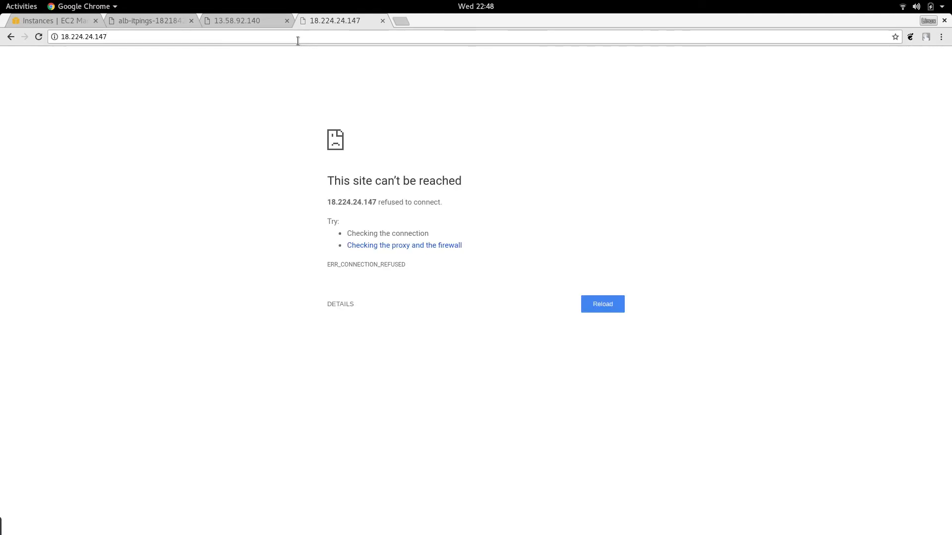
# Step: Check the new instance's status in the refreshed instances list and reload its page at 18.224.24.147 to test the web server
pyautogui.click(74, 21)
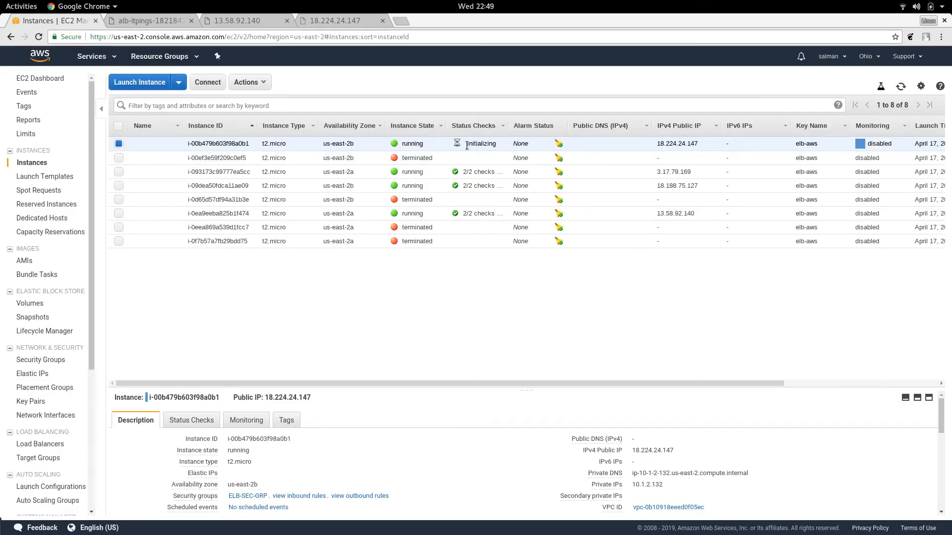
pyautogui.click(329, 20)
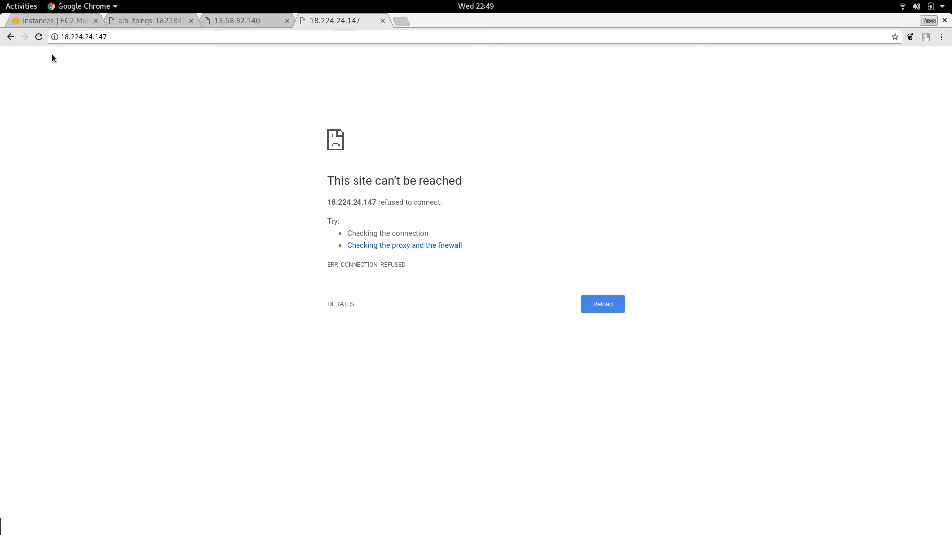
pyautogui.click(38, 39)
pyautogui.click(69, 22)
pyautogui.click(897, 88)
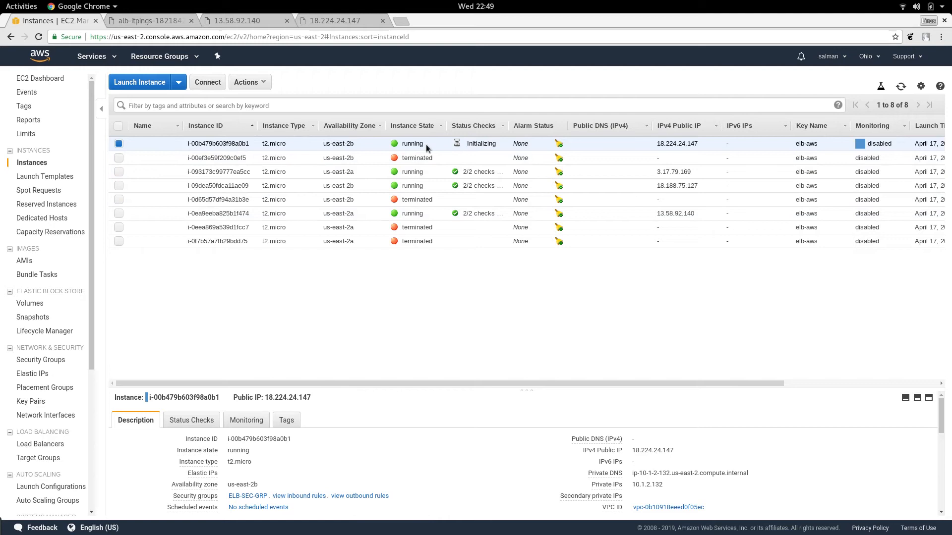
pyautogui.click(329, 20)
pyautogui.click(591, 301)
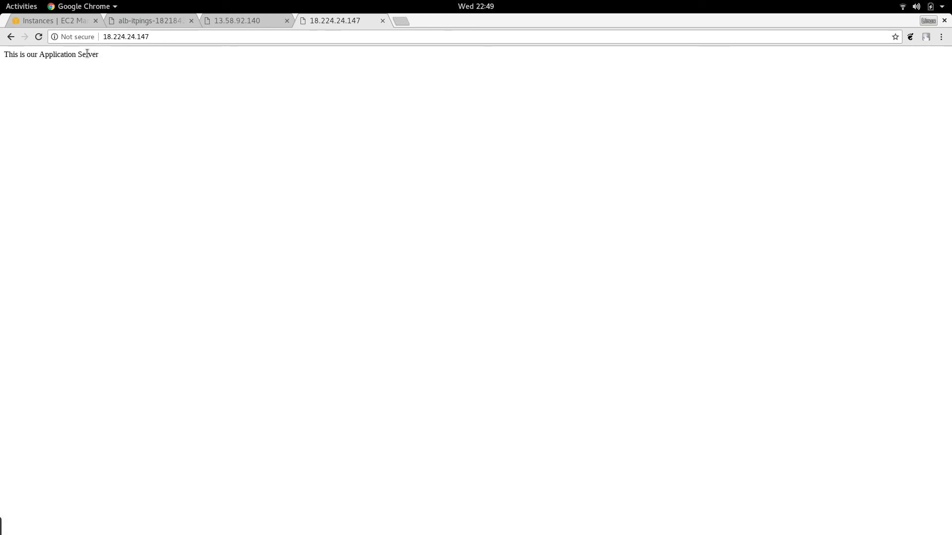
# Step: Compare the pages served by 13.58.92.140 and 18.224.24.147, reloading the latter
pyautogui.click(227, 19)
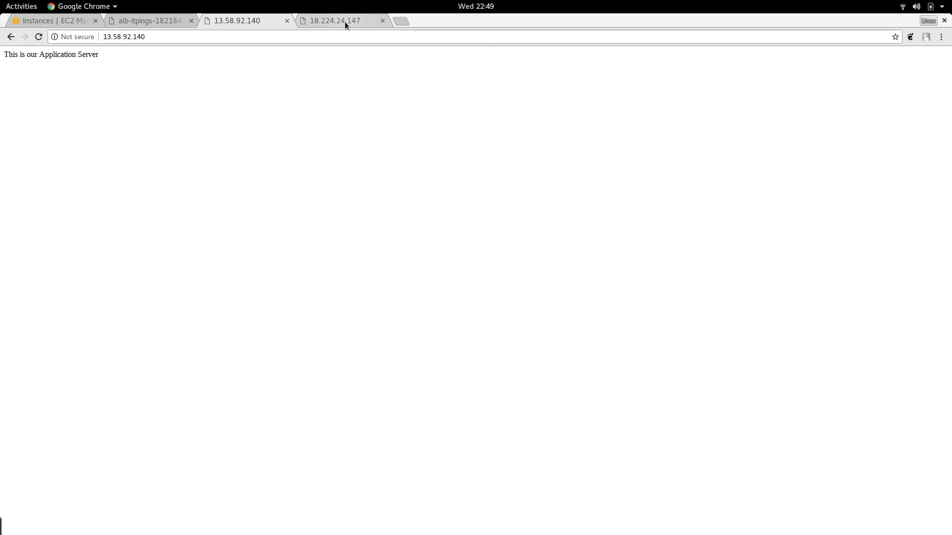
pyautogui.click(345, 23)
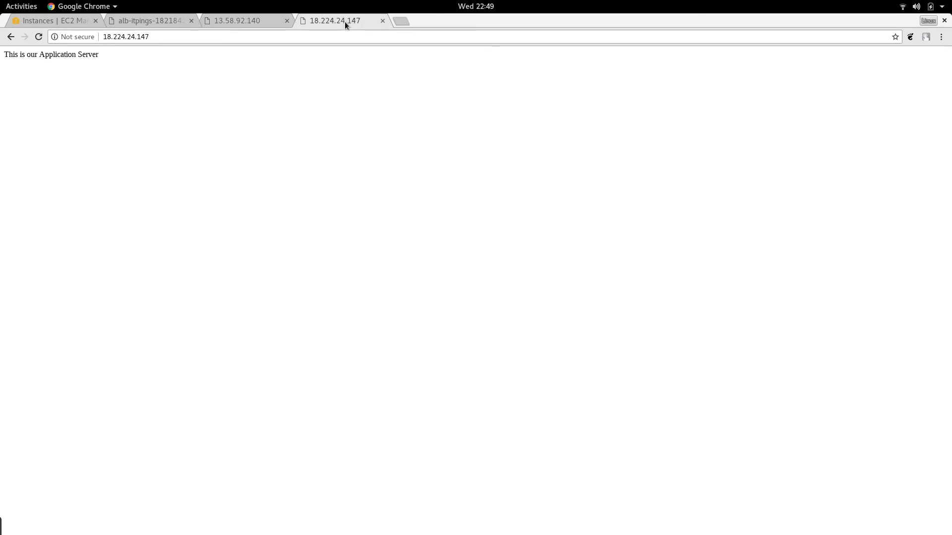
pyautogui.click(39, 37)
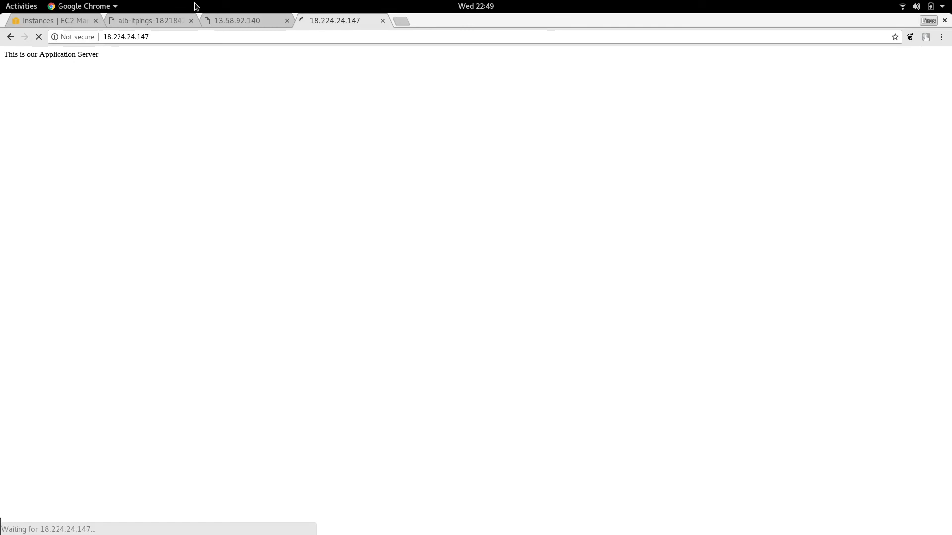
# Step: Review the desired capacity and minimum size in the ITPINGS-ASG edit details dialog, and close it without saving
pyautogui.click(70, 19)
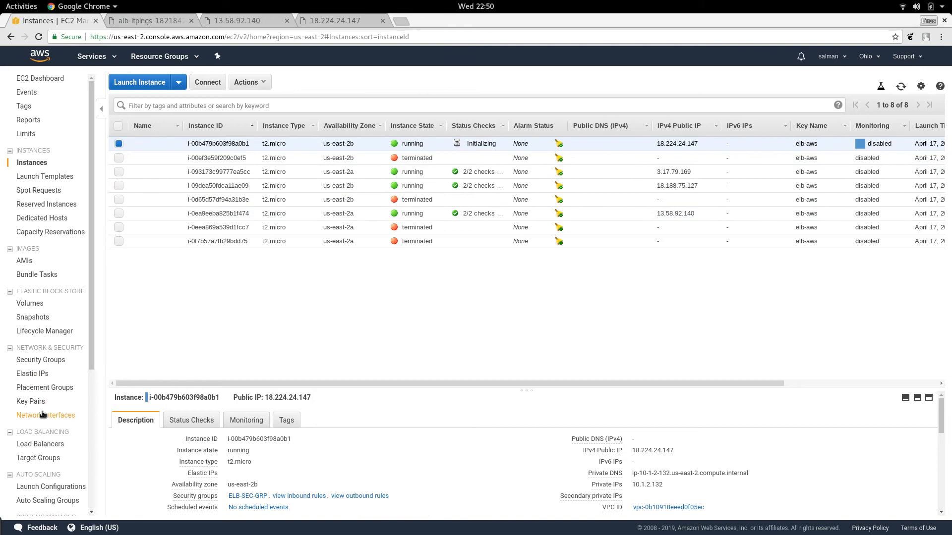
pyautogui.scroll(-2, 44, 415)
pyautogui.click(54, 448)
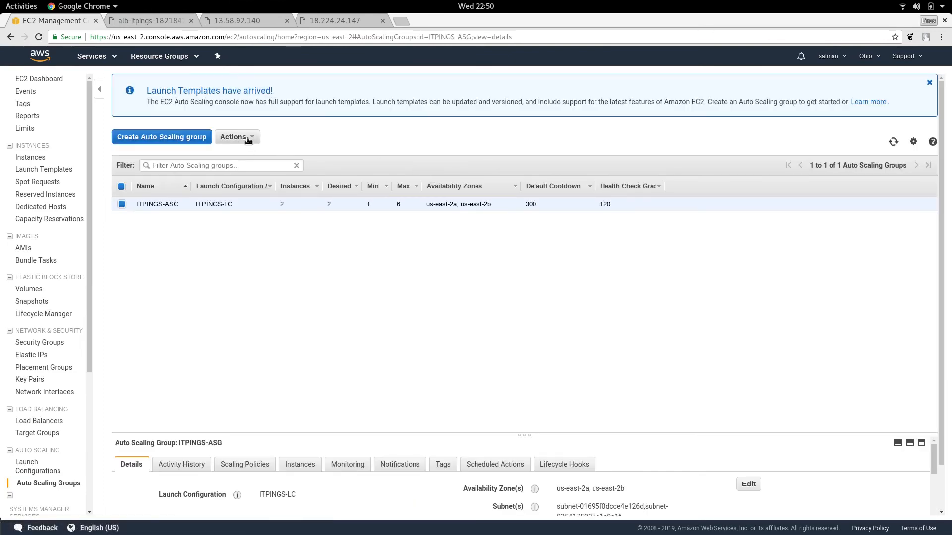
pyautogui.click(248, 139)
pyautogui.click(236, 154)
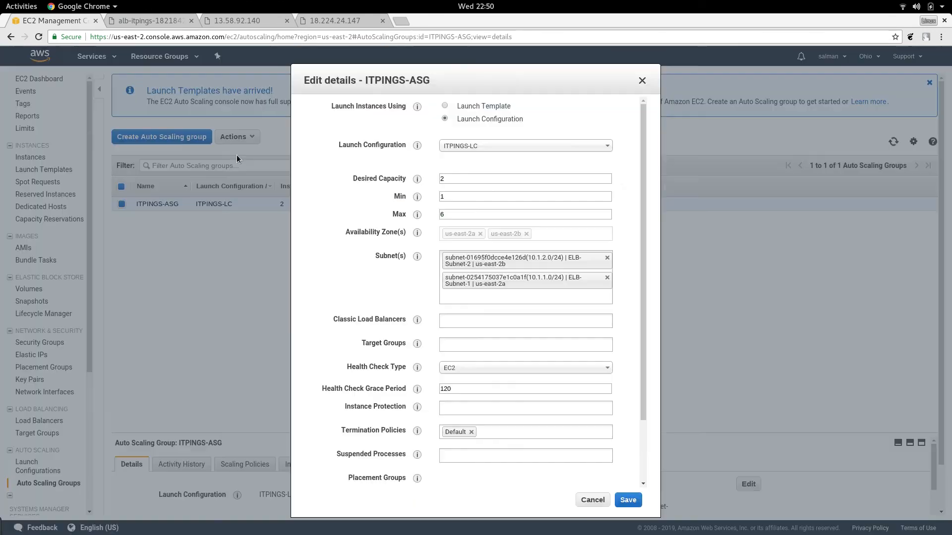
pyautogui.moveTo(449, 182)
pyautogui.mouseDown()
pyautogui.moveTo(439, 179)
pyautogui.moveTo(439, 196)
pyautogui.mouseUp()
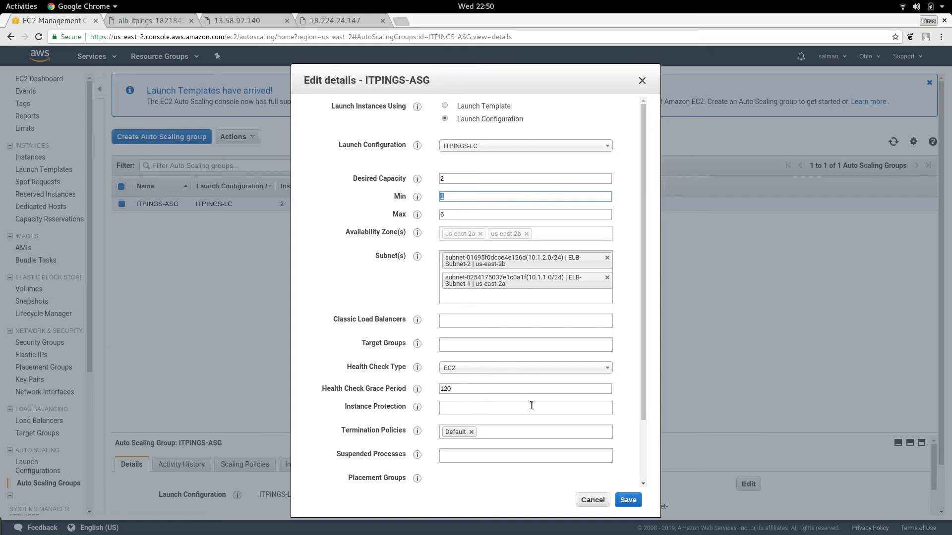
pyautogui.click(591, 500)
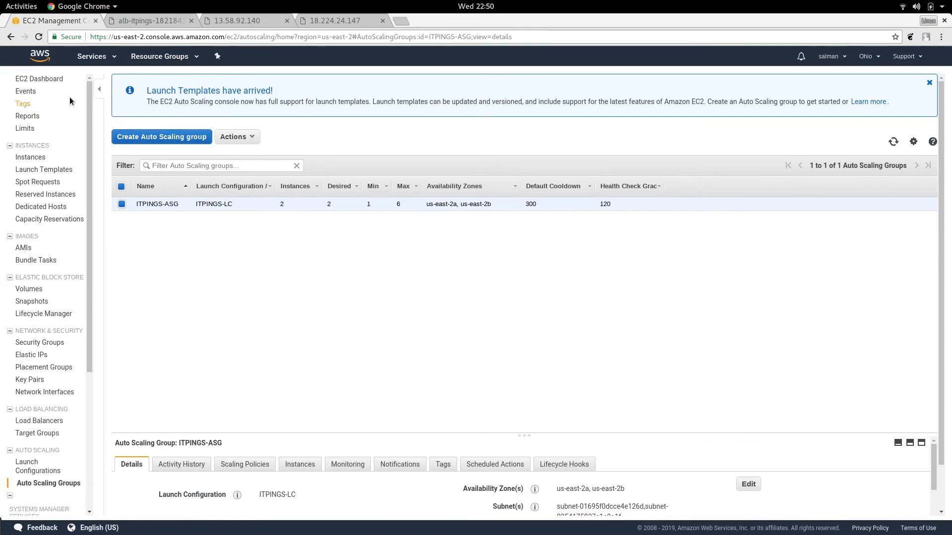
# Step: Open the running instances list from the EC2 dashboard
pyautogui.click(50, 80)
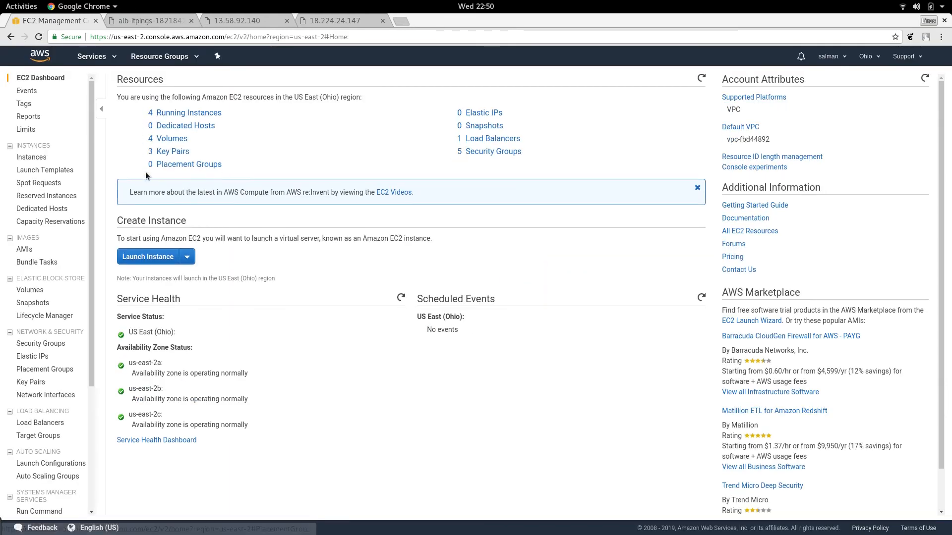
pyautogui.click(172, 115)
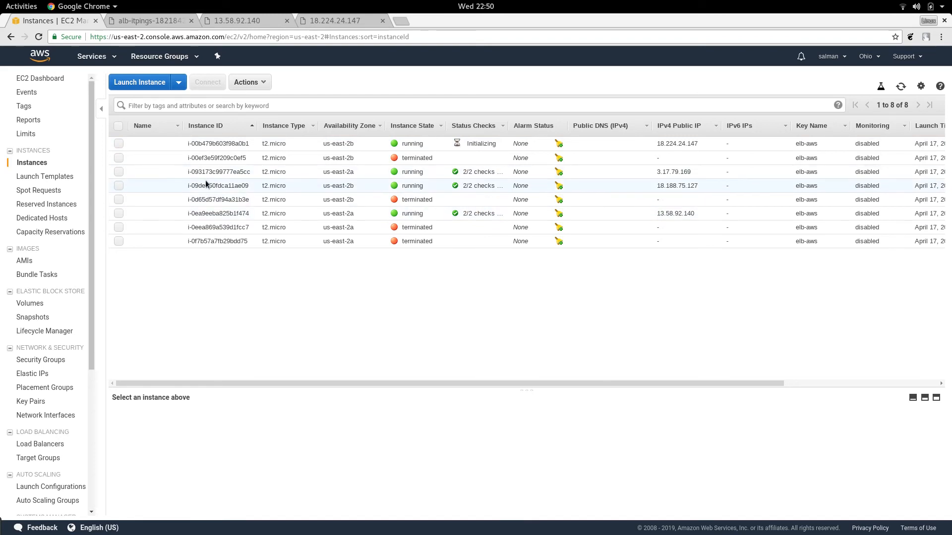
pyautogui.click(118, 171)
pyautogui.click(118, 186)
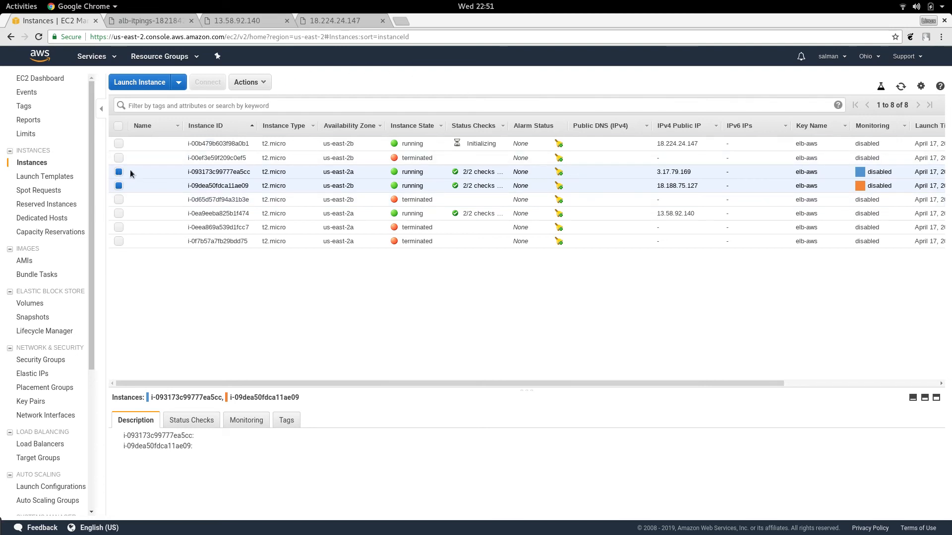
pyautogui.click(265, 84)
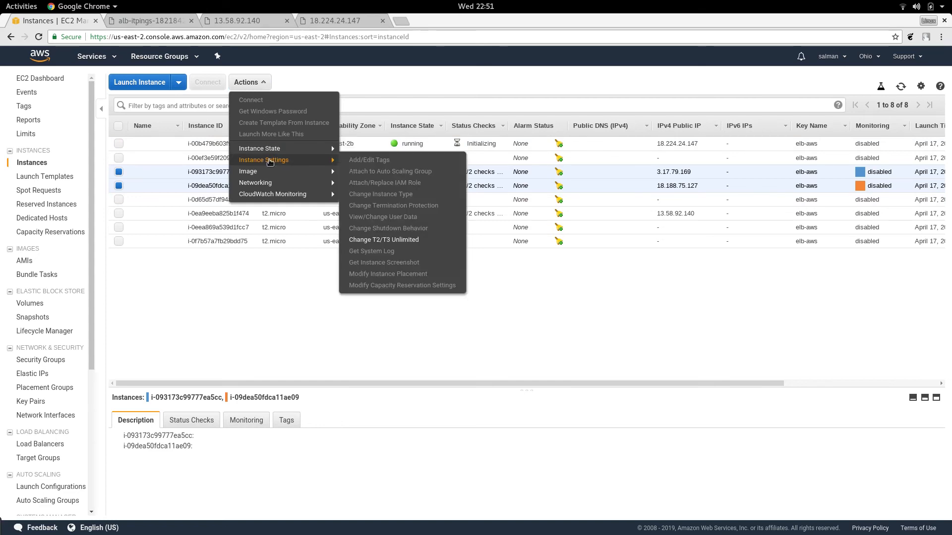
pyautogui.click(246, 241)
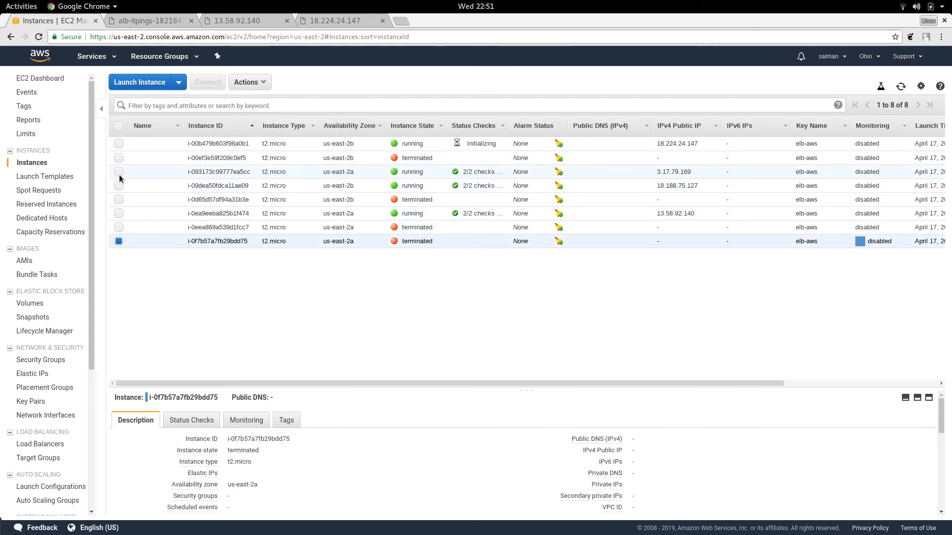
# Step: Attach the running instance i-093173c99777ea5cc to the existing Auto Scaling group ITPINGS-ASG
pyautogui.click(119, 172)
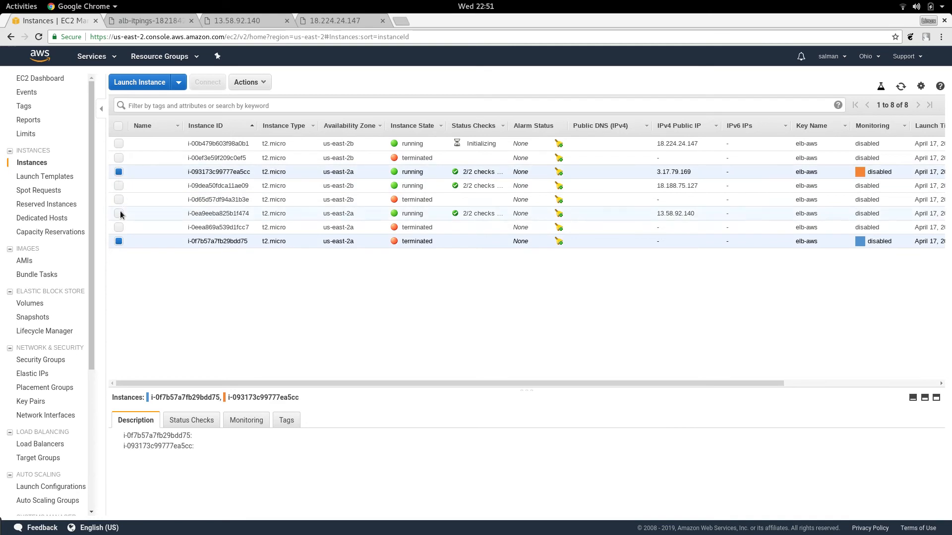
pyautogui.click(119, 242)
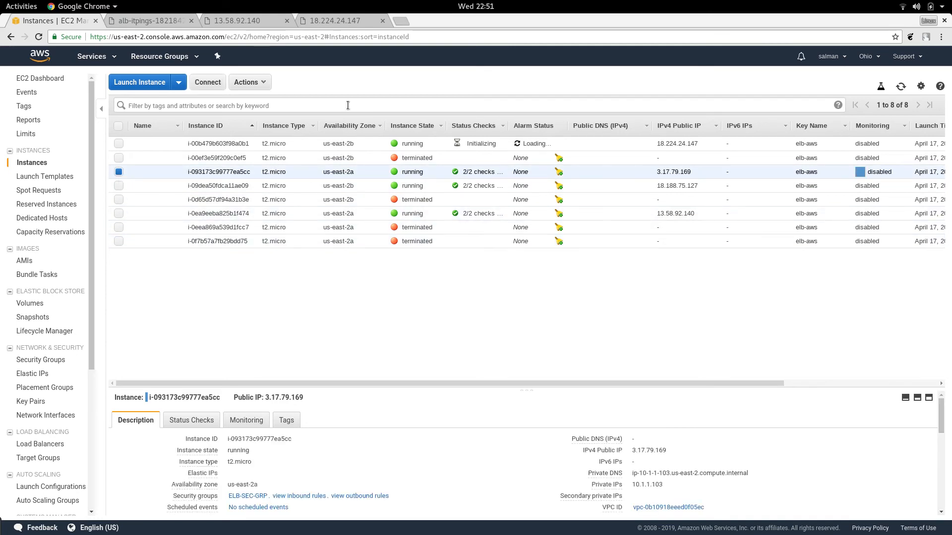
pyautogui.click(248, 82)
pyautogui.moveTo(285, 165)
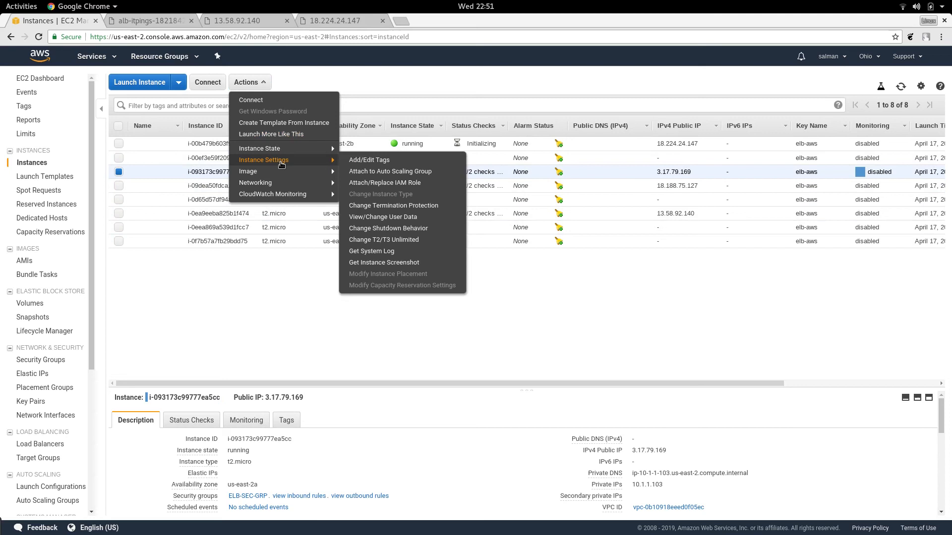
pyautogui.click(382, 175)
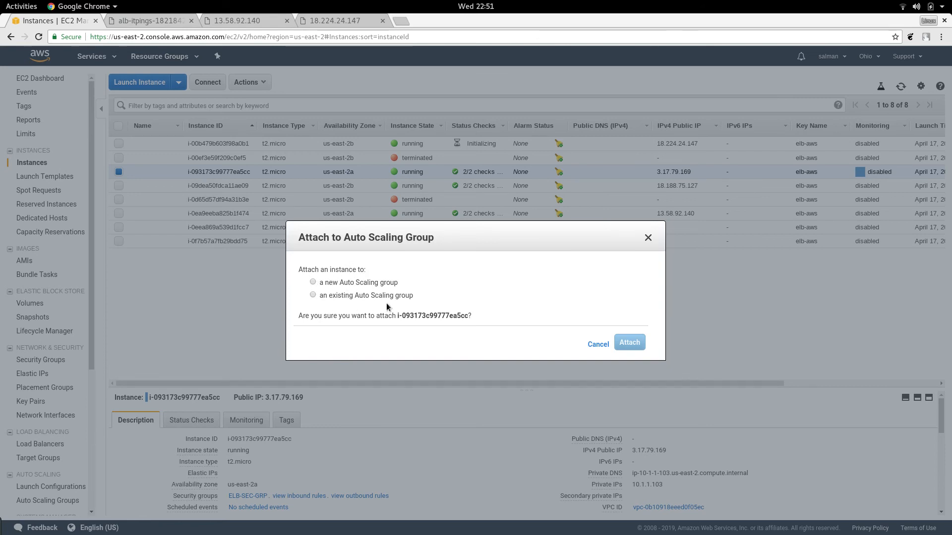
pyautogui.click(313, 295)
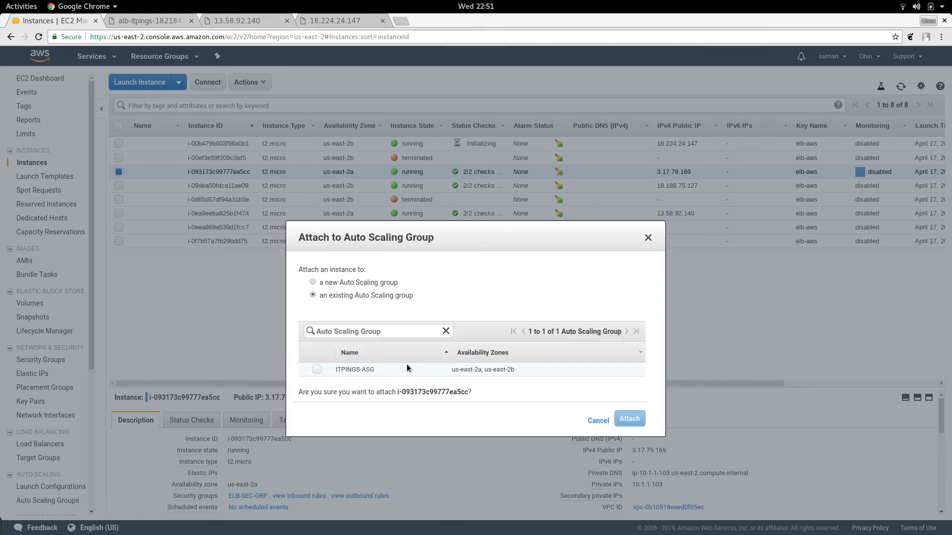
pyautogui.click(316, 370)
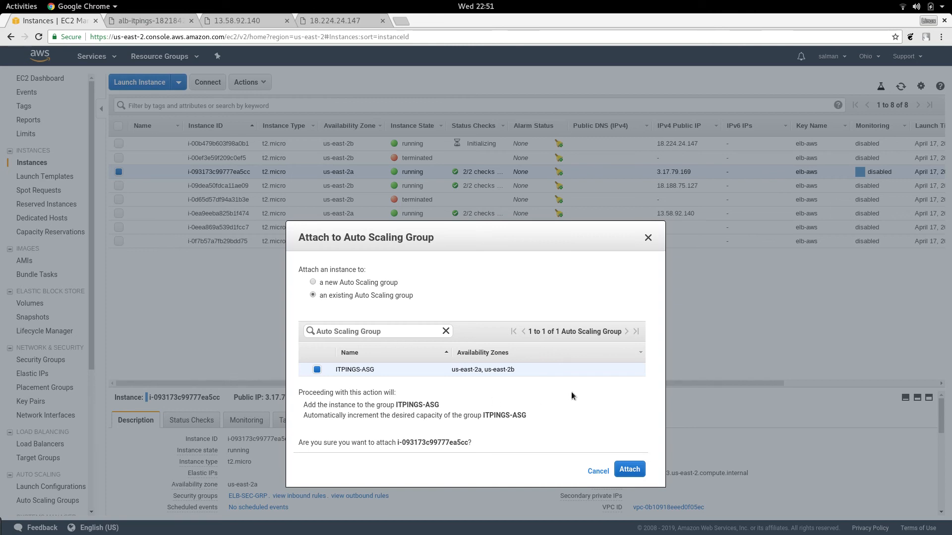
pyautogui.click(637, 469)
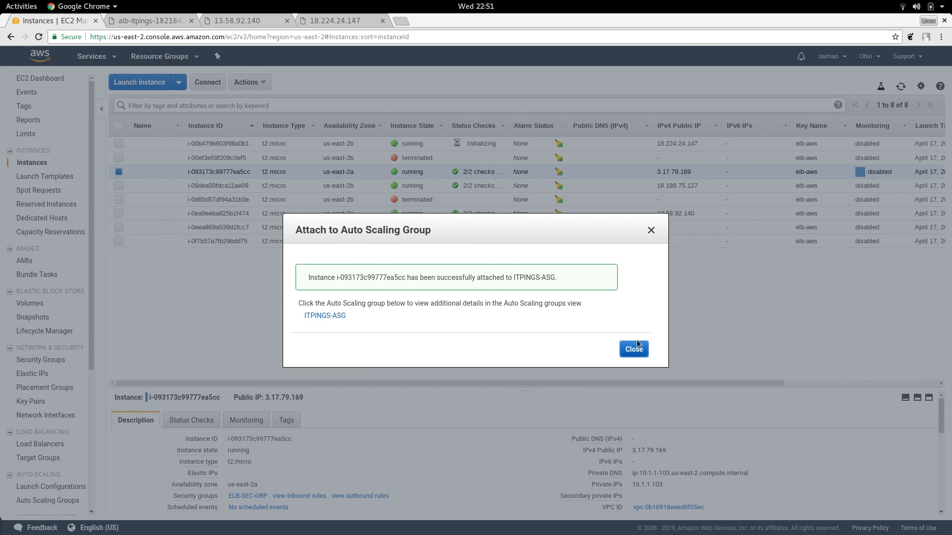
pyautogui.click(633, 349)
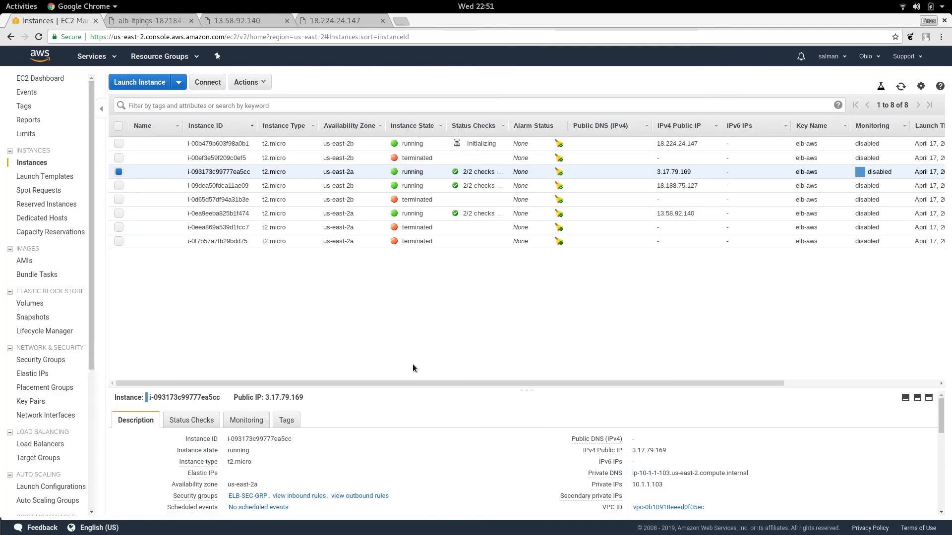
# Step: Attach the running instance i-09dea50fdca11ae09 to the existing Auto Scaling group ITPINGS-ASG as well
pyautogui.click(118, 186)
pyautogui.click(119, 171)
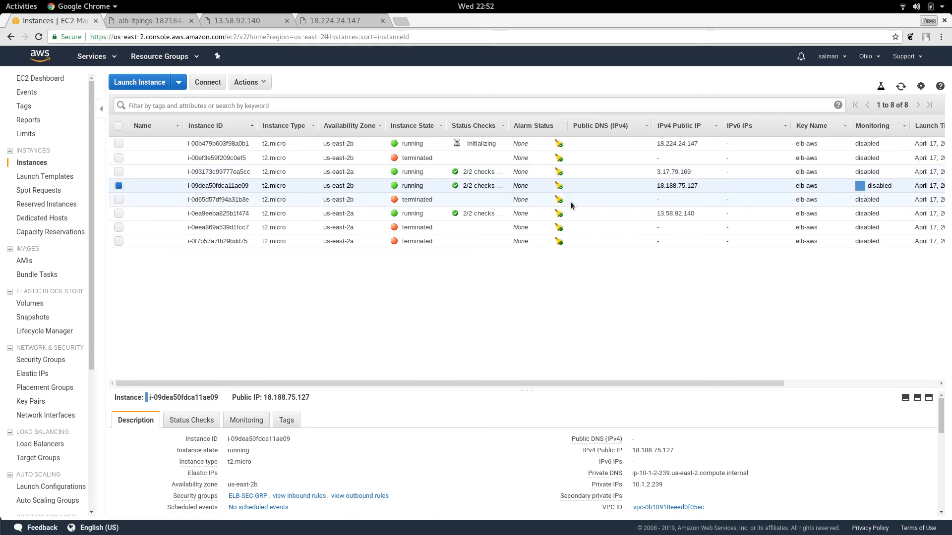
pyautogui.click(263, 81)
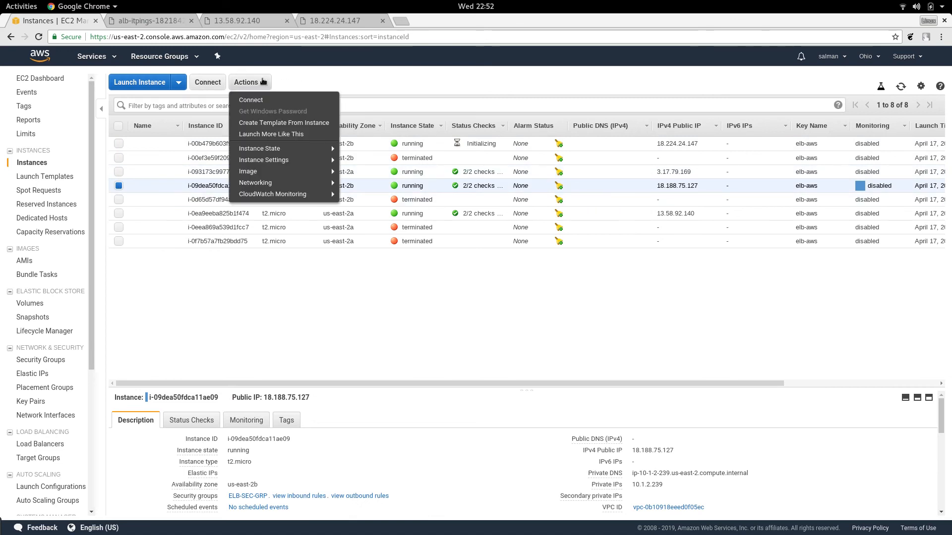
pyautogui.moveTo(269, 148)
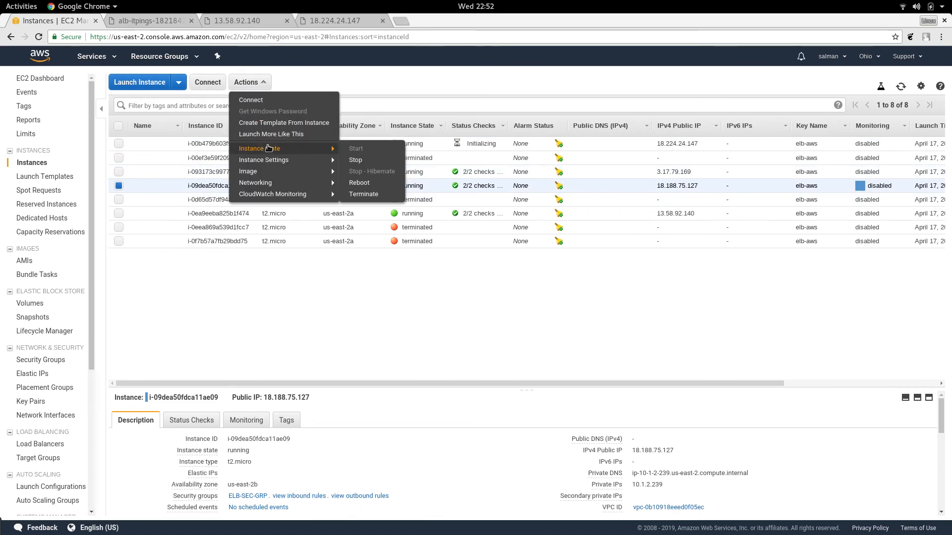
pyautogui.moveTo(309, 166)
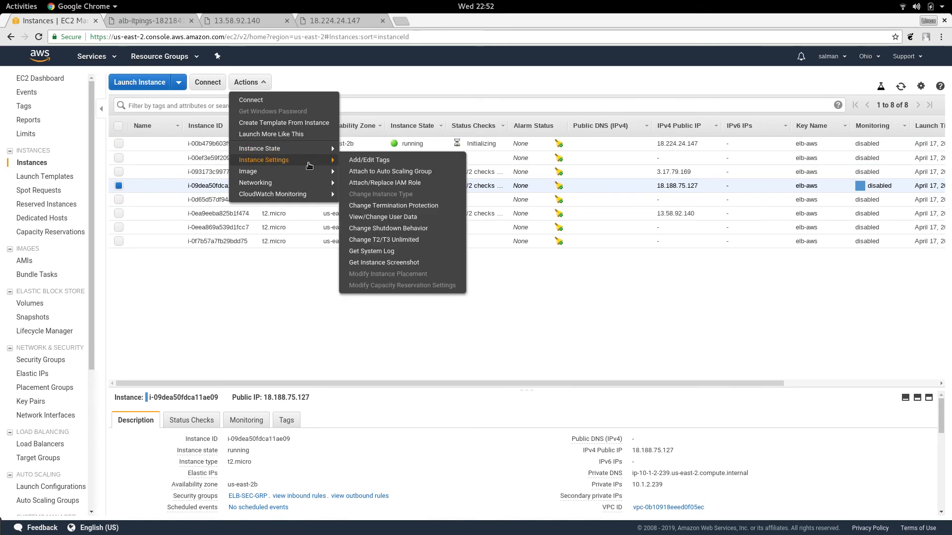
pyautogui.click(388, 172)
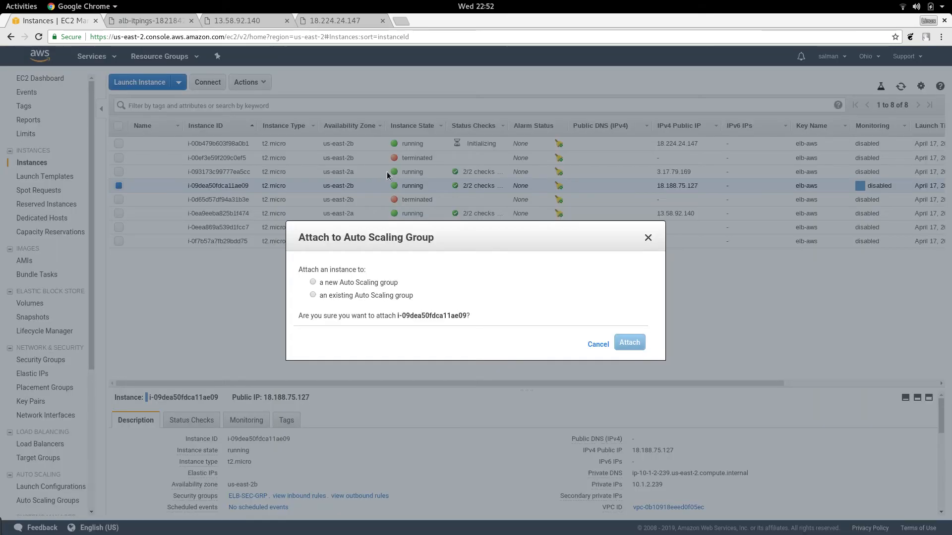
pyautogui.click(339, 295)
pyautogui.click(316, 369)
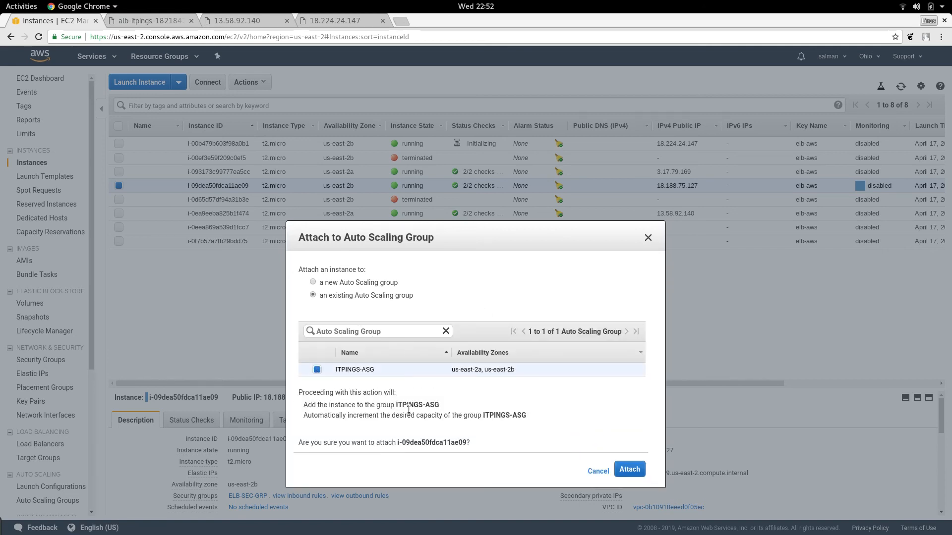
pyautogui.click(630, 470)
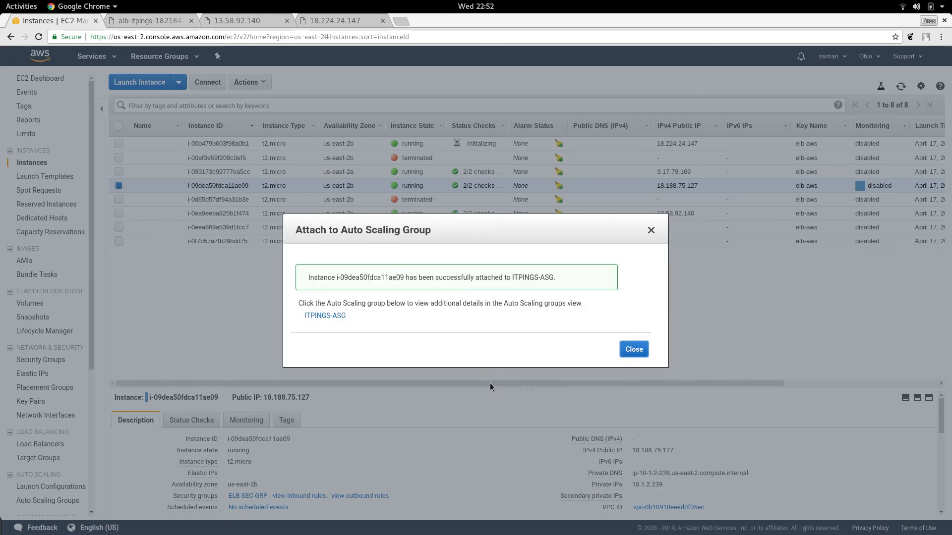
pyautogui.click(624, 351)
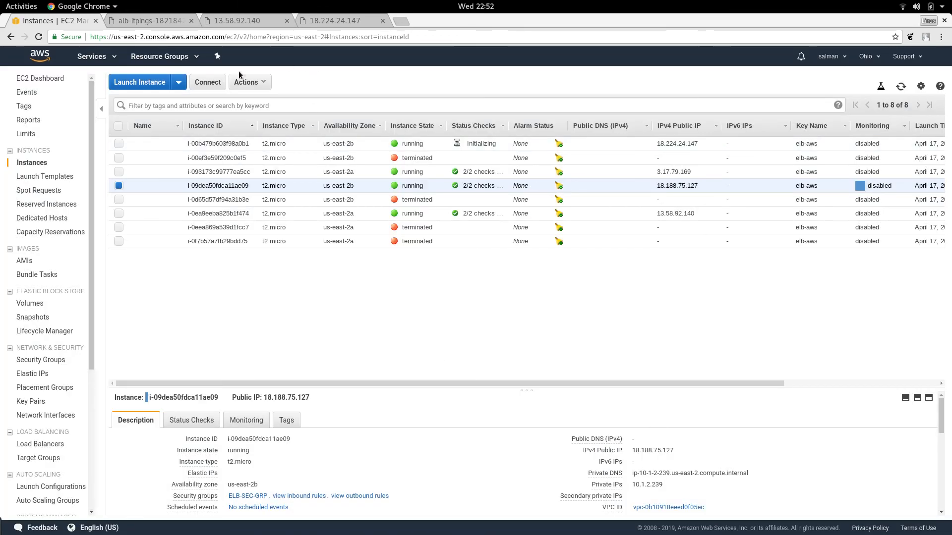
# Step: Review the capacity and target group settings of ITPINGS-ASG in its edit details dialog, and close it without saving
pyautogui.scroll(-2, 48, 459)
pyautogui.click(46, 449)
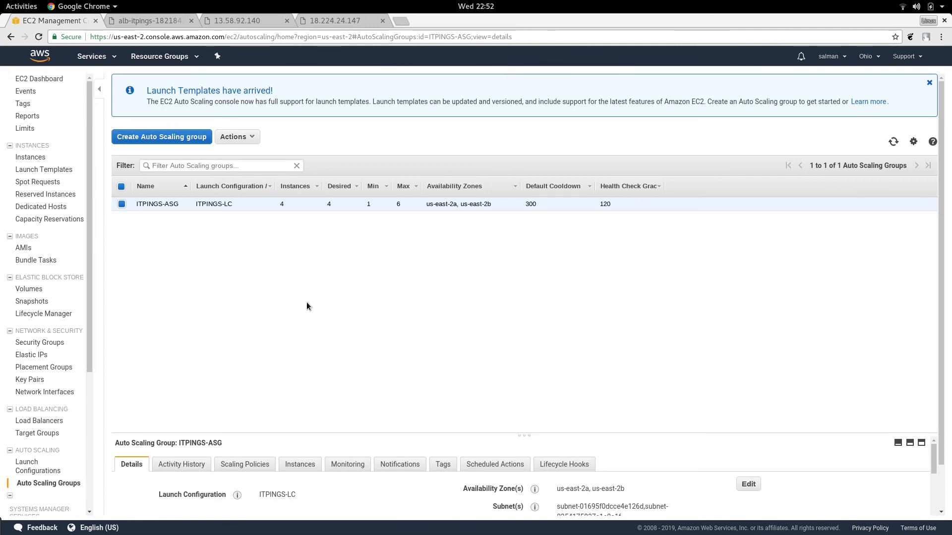
pyautogui.click(250, 140)
pyautogui.click(234, 151)
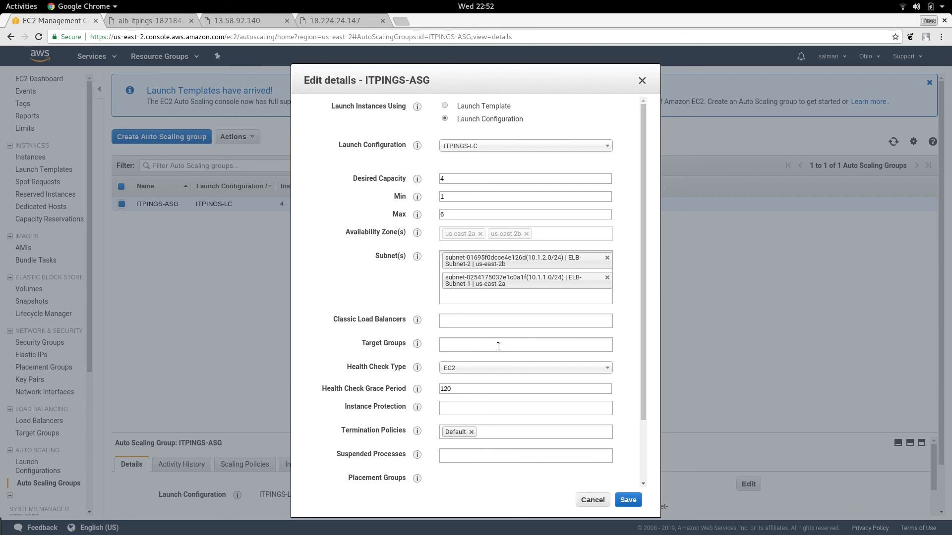
pyautogui.click(592, 500)
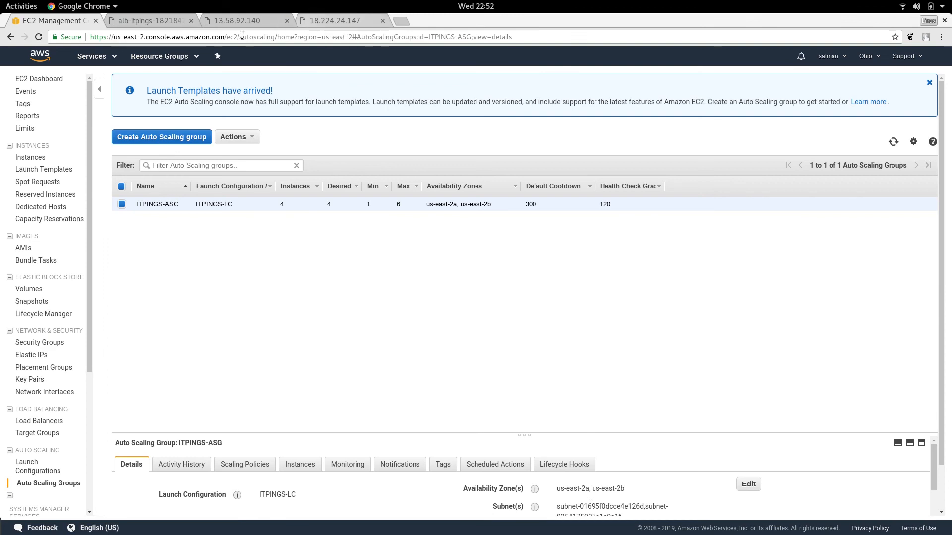
# Step: Reload the pages served by 13.58.92.140 and 18.224.24.147 to check both application servers
pyautogui.click(251, 22)
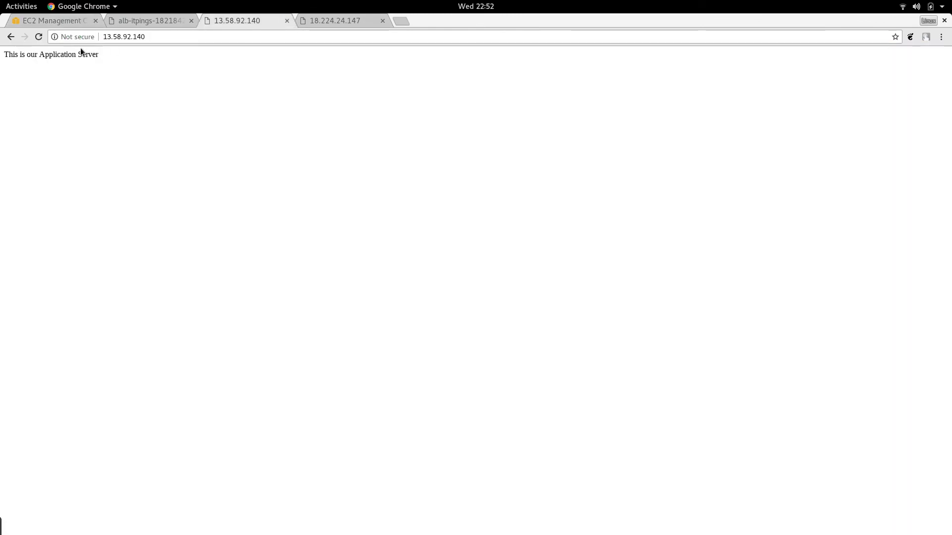
pyautogui.click(38, 40)
pyautogui.click(302, 23)
pyautogui.click(38, 38)
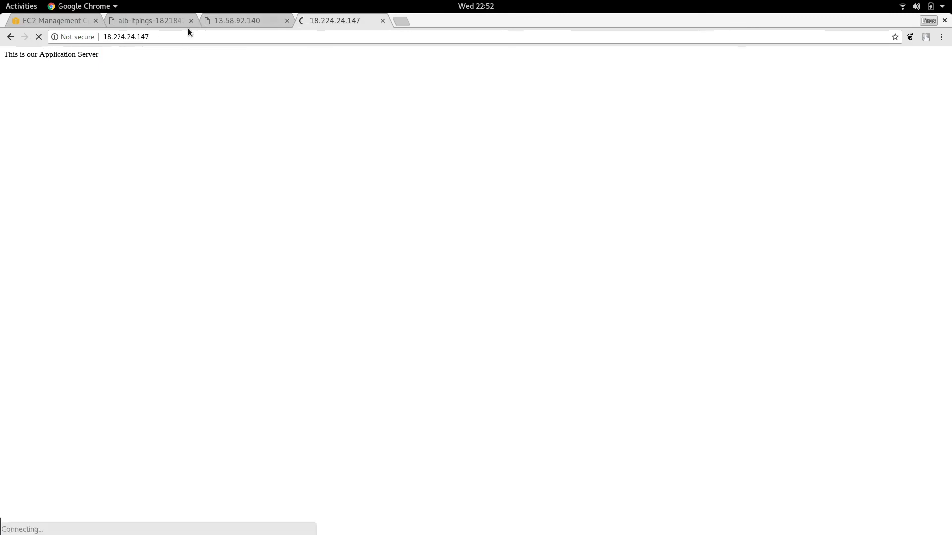
# Step: Reload the alb-itpings load balancer page repeatedly to see which servers respond, and compare it with the page at 13.58.92.140
pyautogui.click(165, 21)
pyautogui.click(39, 34)
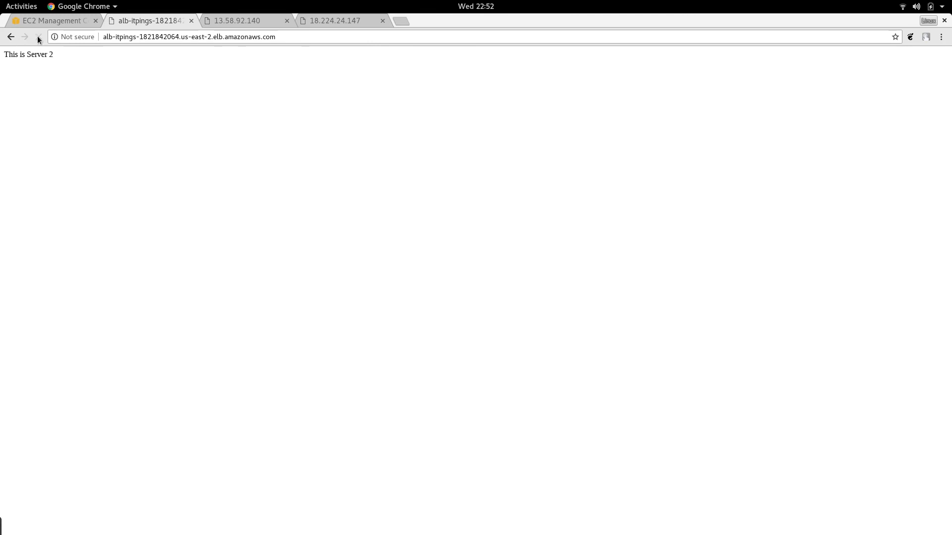
pyautogui.click(33, 39)
pyautogui.click(38, 37)
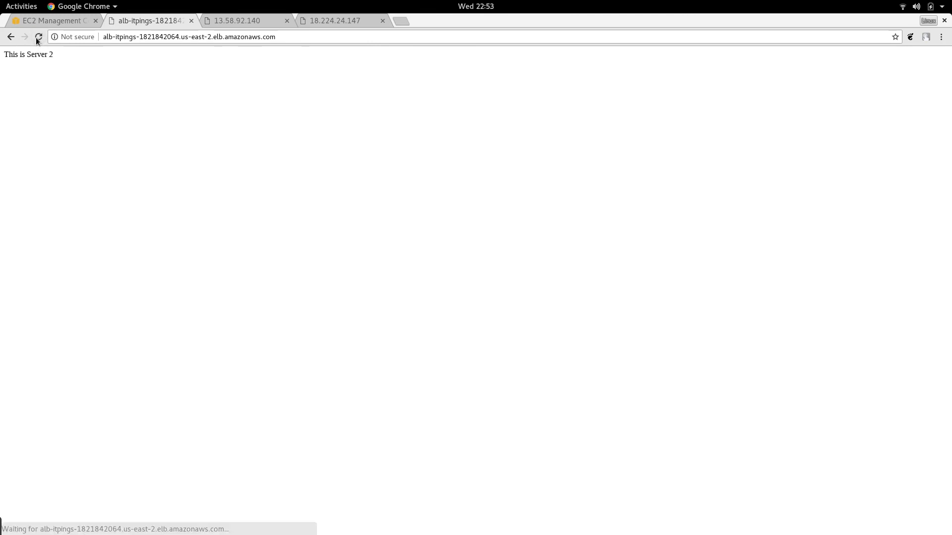
pyautogui.click(37, 38)
pyautogui.click(37, 39)
pyautogui.click(37, 40)
pyautogui.click(37, 39)
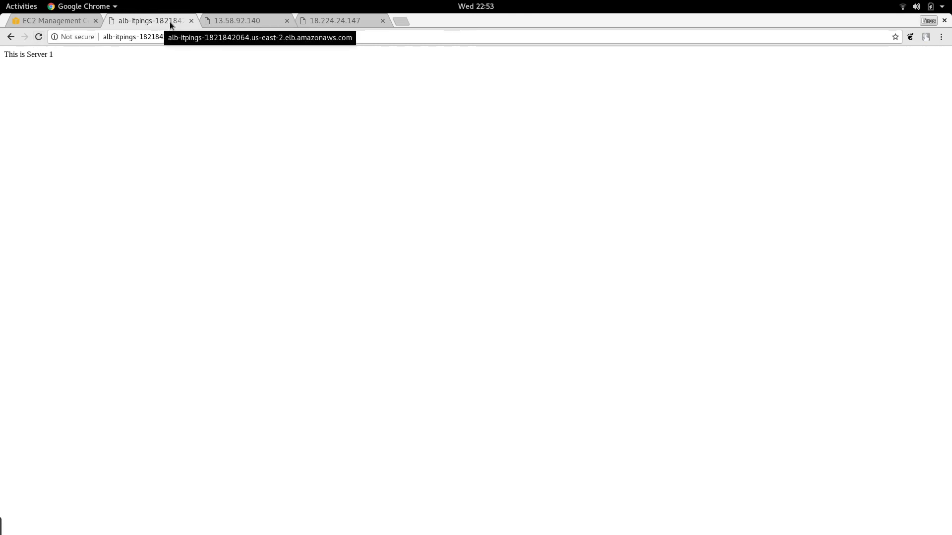
pyautogui.click(226, 23)
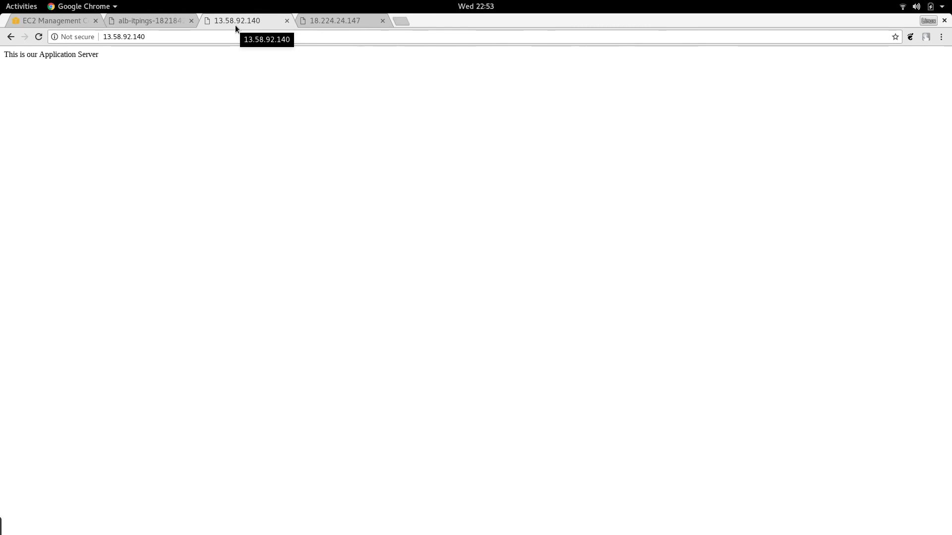
# Step: Add the target group ITPINGS-TG to the Auto Scaling group ITPINGS-ASG and save the group's details
pyautogui.click(67, 22)
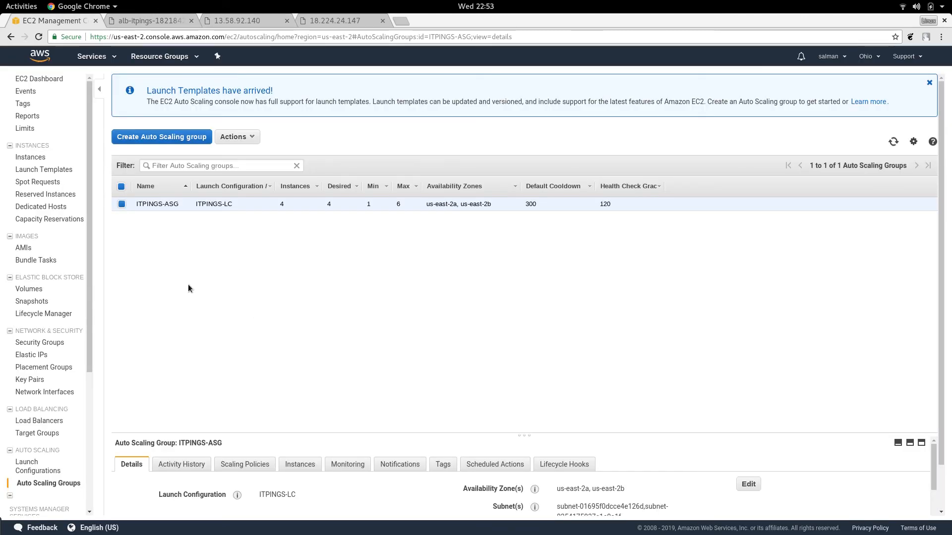
pyautogui.scroll(-2, 90, 395)
pyautogui.scroll(-2, 89, 395)
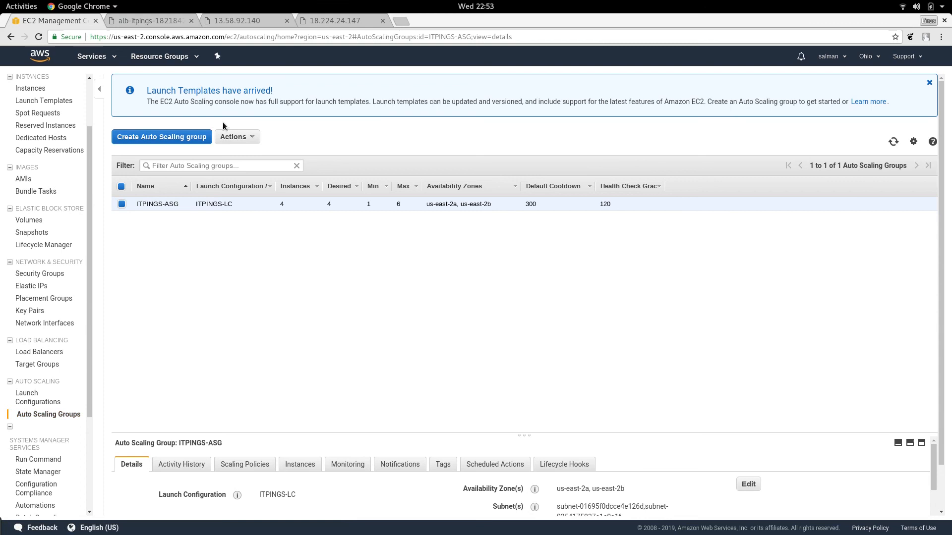
pyautogui.click(248, 139)
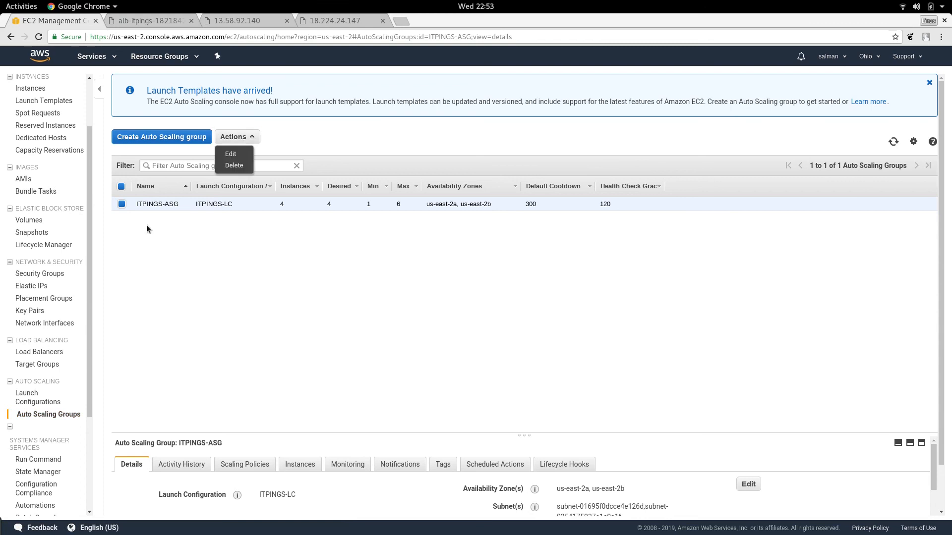
pyautogui.click(227, 152)
pyautogui.click(456, 343)
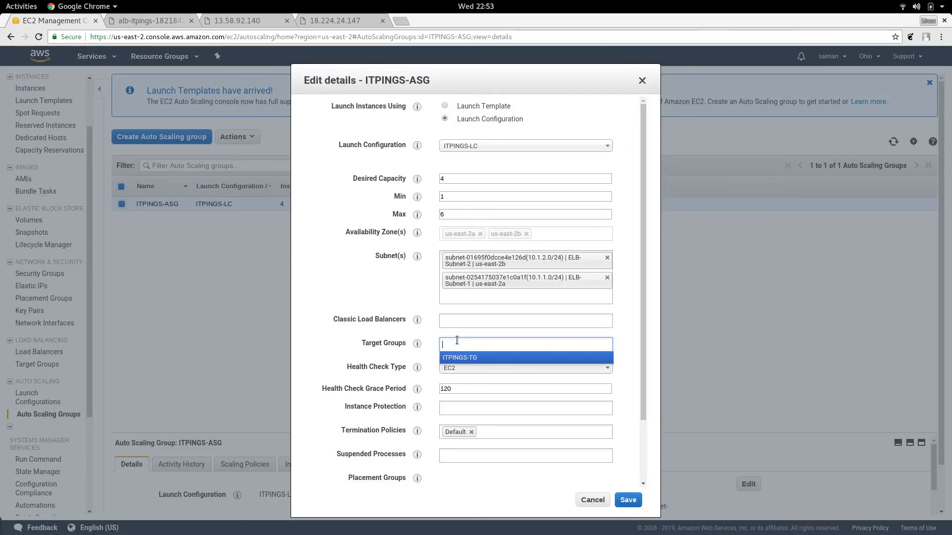
pyautogui.click(464, 358)
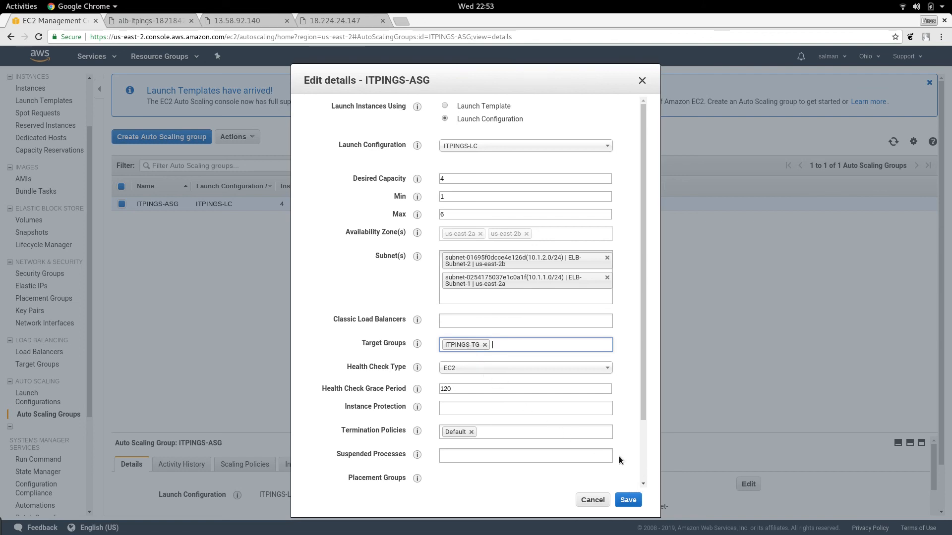
pyautogui.moveTo(643, 406); pyautogui.dragTo(644, 463)
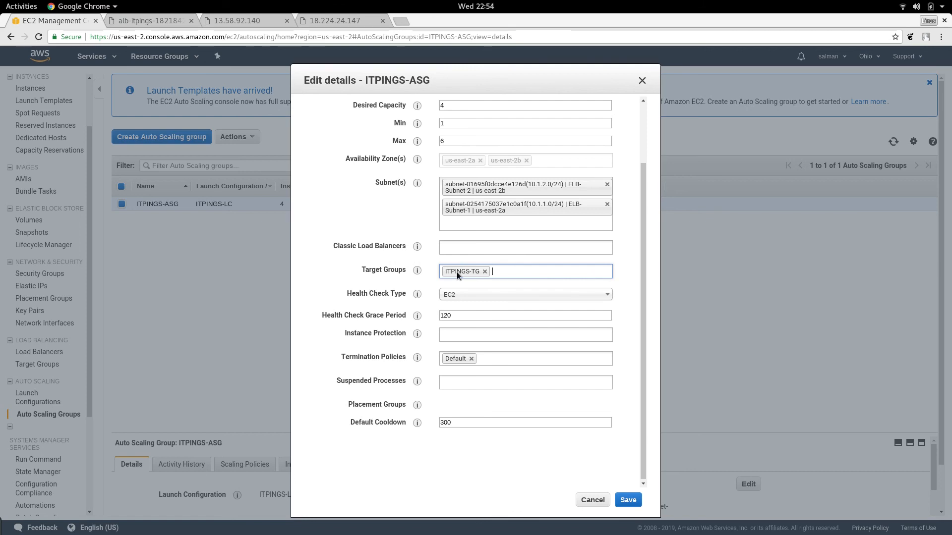
pyautogui.click(629, 501)
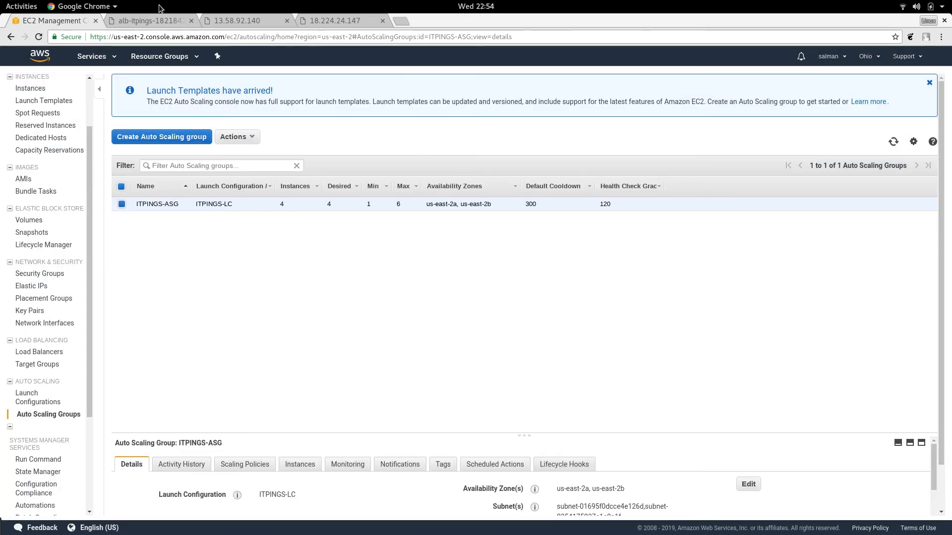
# Step: Reload the alb-itpings load balancer page many times to test how traffic is distributed across the servers in the target group
pyautogui.click(146, 22)
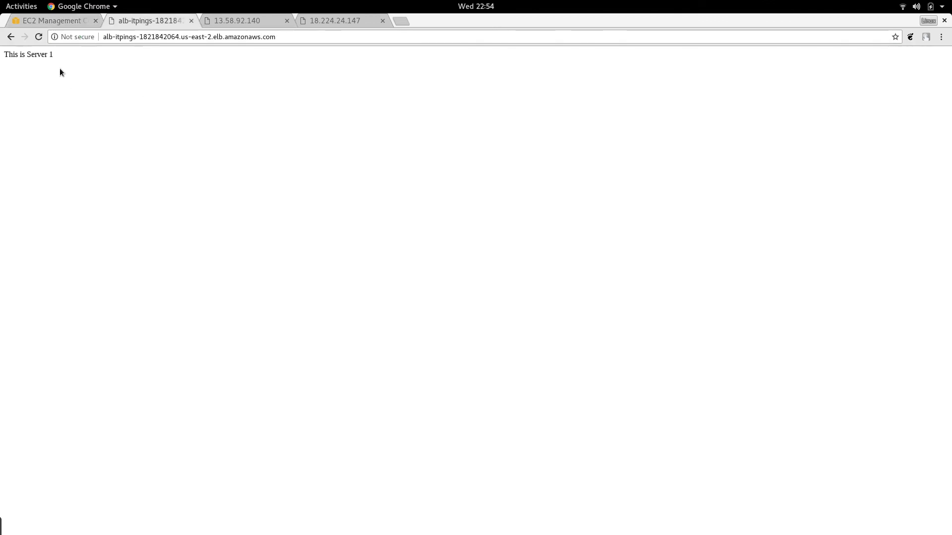
pyautogui.click(38, 37)
pyautogui.click(39, 37)
pyautogui.click(39, 37)
pyautogui.click(39, 38)
pyautogui.click(39, 37)
pyautogui.click(39, 37)
pyautogui.click(38, 37)
pyautogui.click(39, 37)
pyautogui.click(39, 37)
pyautogui.click(38, 37)
pyautogui.click(38, 37)
pyautogui.click(38, 37)
pyautogui.click(39, 37)
pyautogui.click(38, 37)
pyautogui.click(38, 37)
pyautogui.click(39, 37)
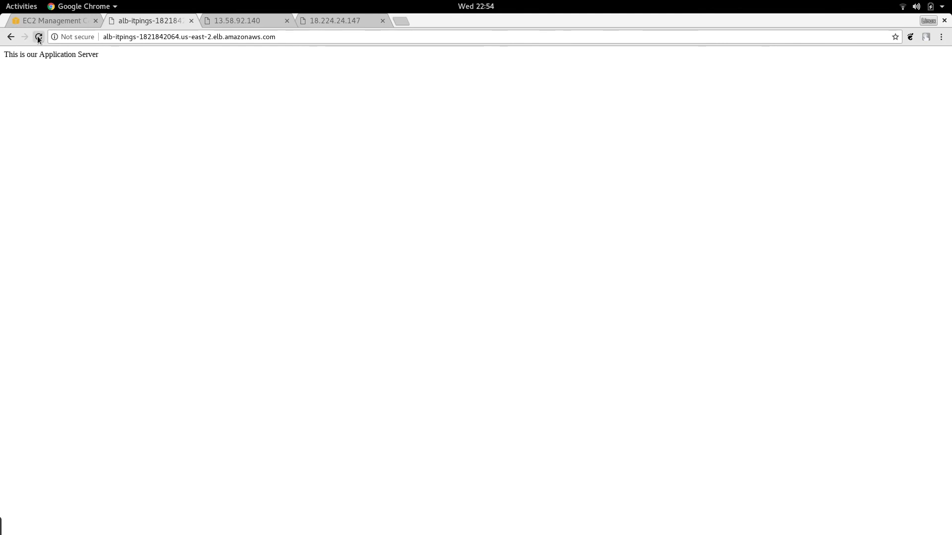
pyautogui.click(38, 37)
pyautogui.click(39, 37)
pyautogui.click(38, 37)
pyautogui.click(38, 37)
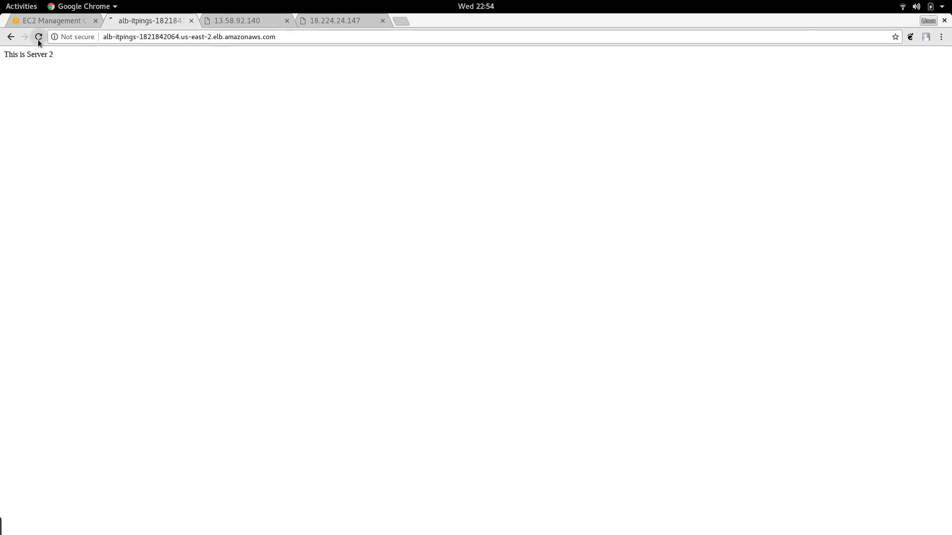
pyautogui.click(38, 37)
pyautogui.click(39, 37)
pyautogui.click(38, 39)
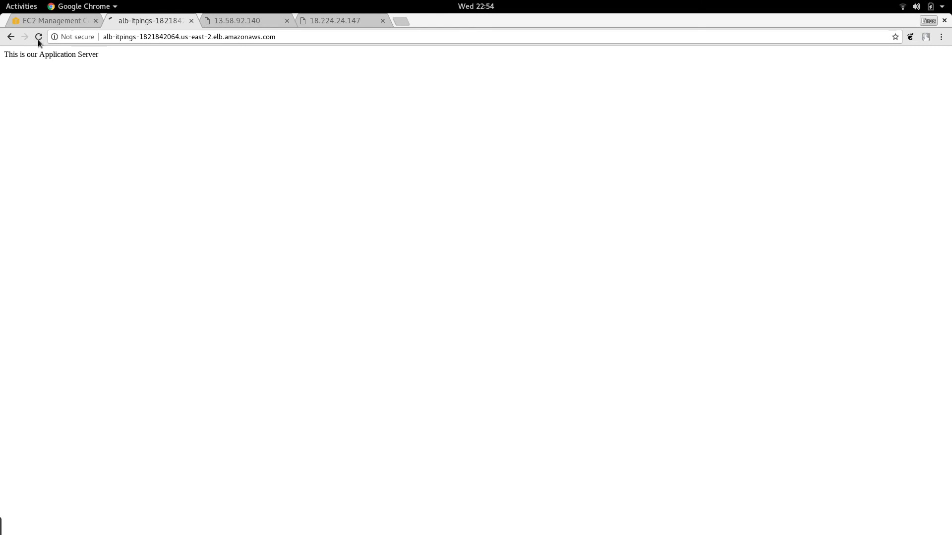